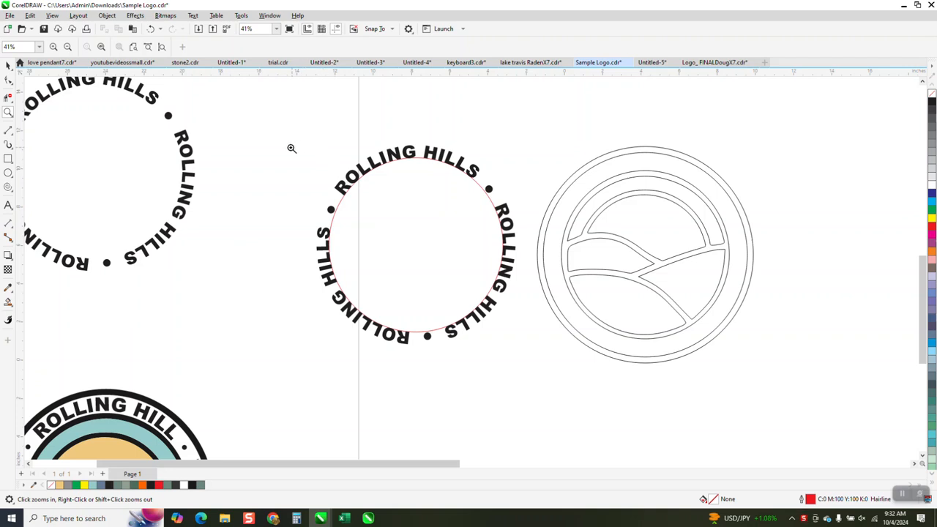
# Select the circular ROLLING HILLS text beside the line-art logo and display the glyphs available in its font
pyautogui.click(7, 66)
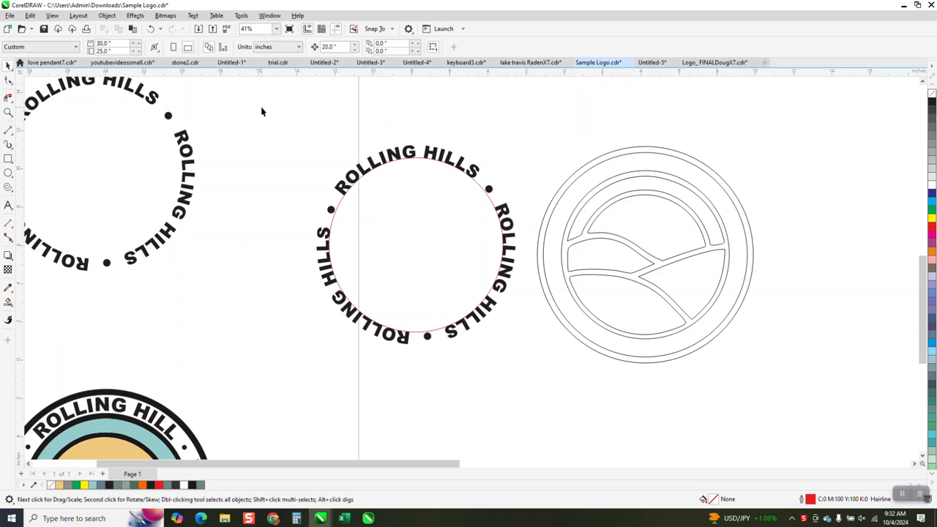
pyautogui.click(331, 212)
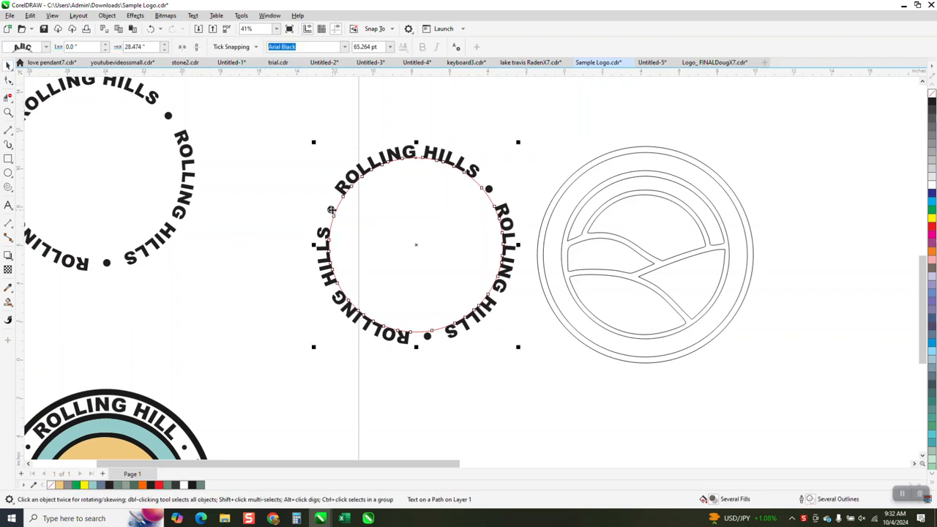
pyautogui.scroll(-4, 331, 210)
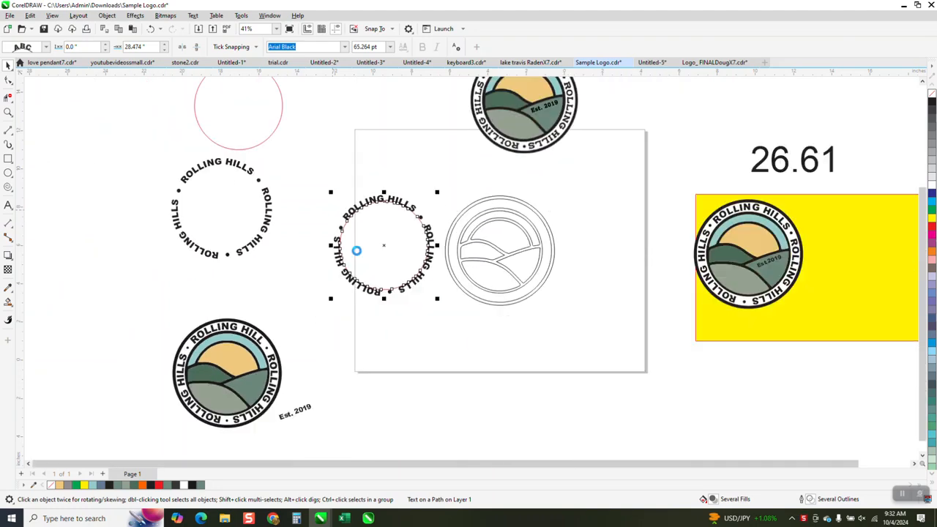
pyautogui.click(193, 16)
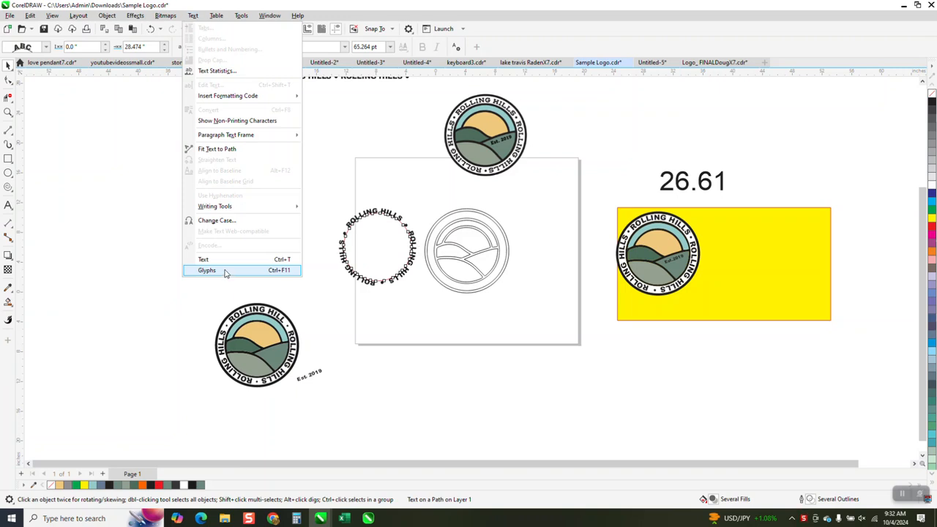
pyautogui.click(225, 272)
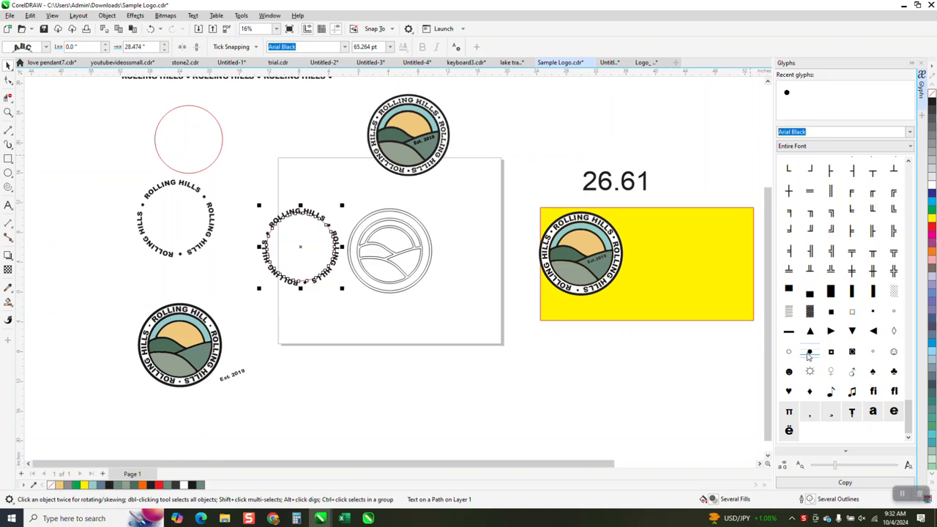
# Add the text "ROLLING HILLS" in the empty area below the yellow rectangle, ending with the solid round bullet glyph
pyautogui.click(8, 112)
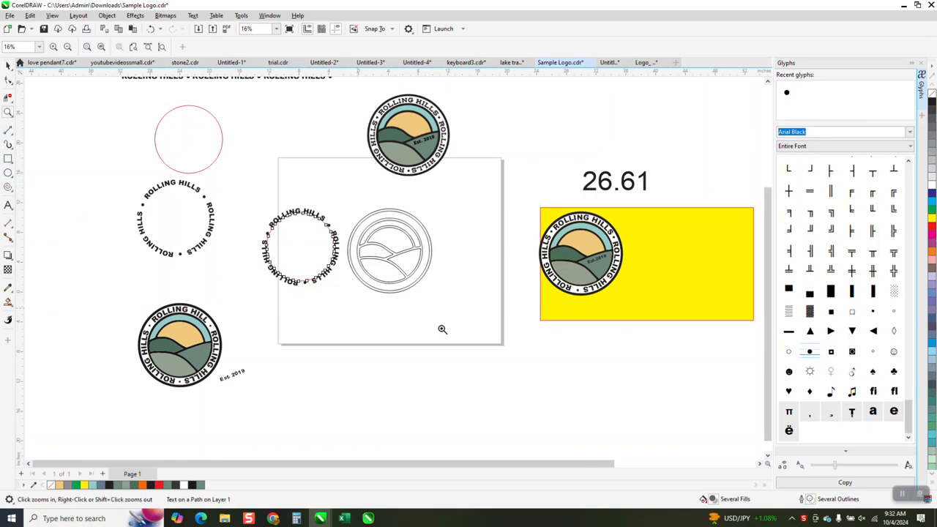
pyautogui.moveTo(465, 336); pyautogui.dragTo(683, 419)
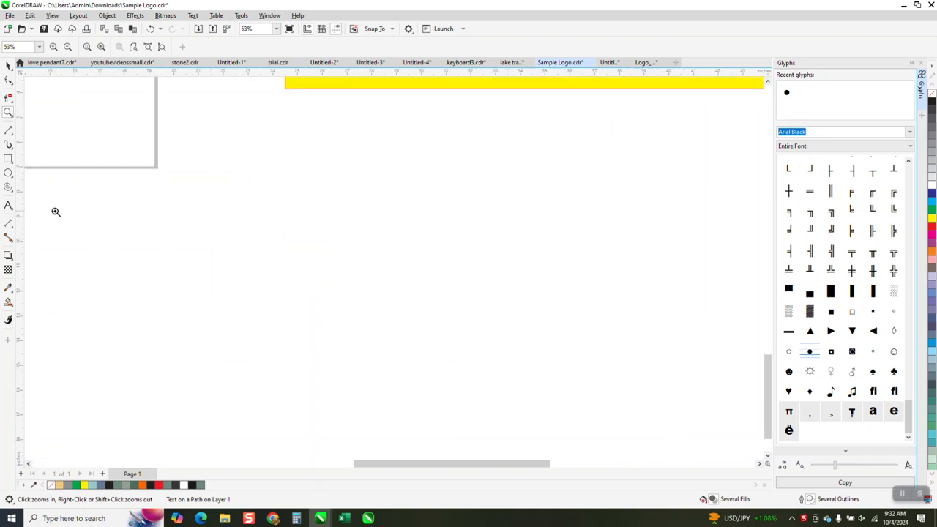
pyautogui.click(8, 205)
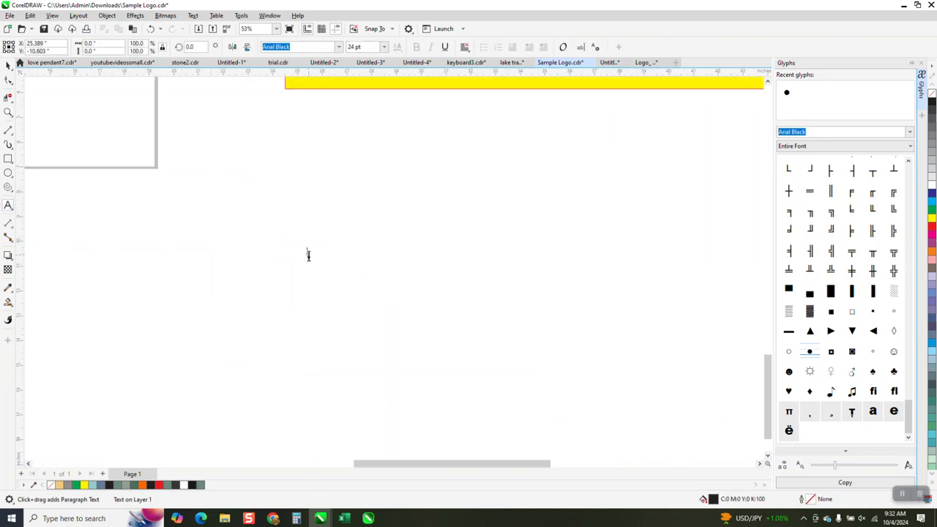
pyautogui.click(308, 255)
pyautogui.write('ROLL')
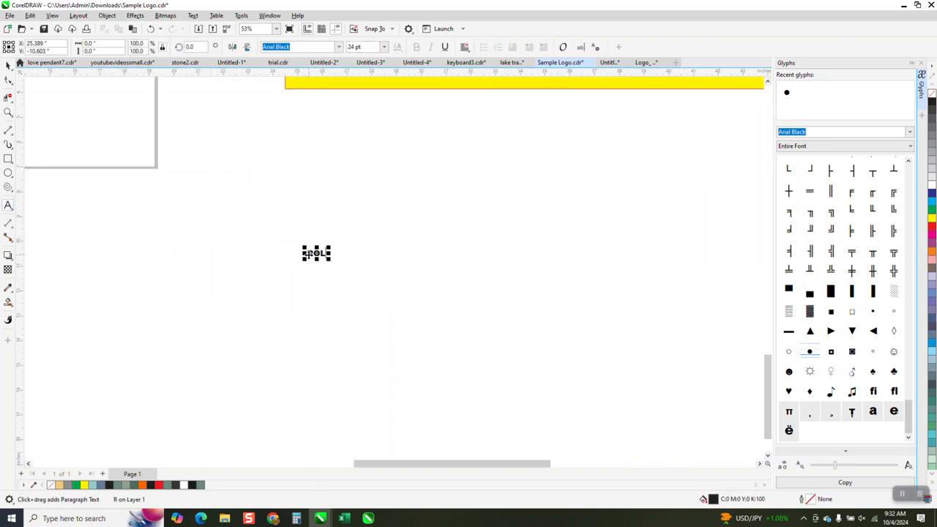
pyautogui.write('ING HILLS')
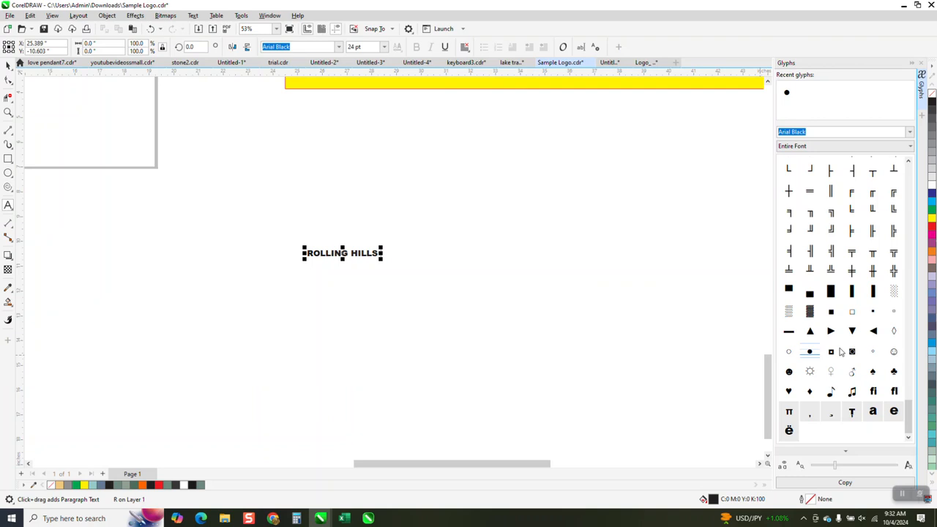
pyautogui.doubleClick(810, 352)
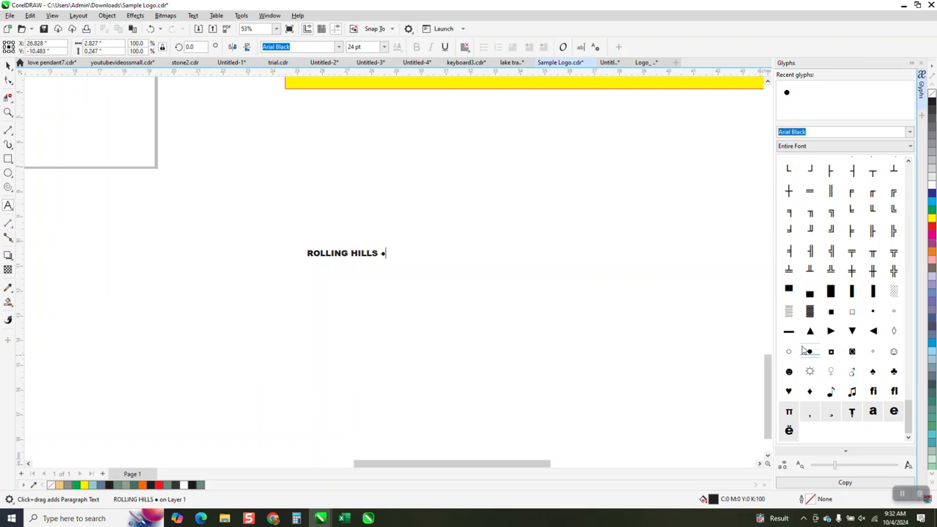
# Extend the text line with a second "ROLLING HILLS" followed by a solid round bullet glyph
pyautogui.click(8, 112)
pyautogui.moveTo(244, 224); pyautogui.dragTo(503, 321)
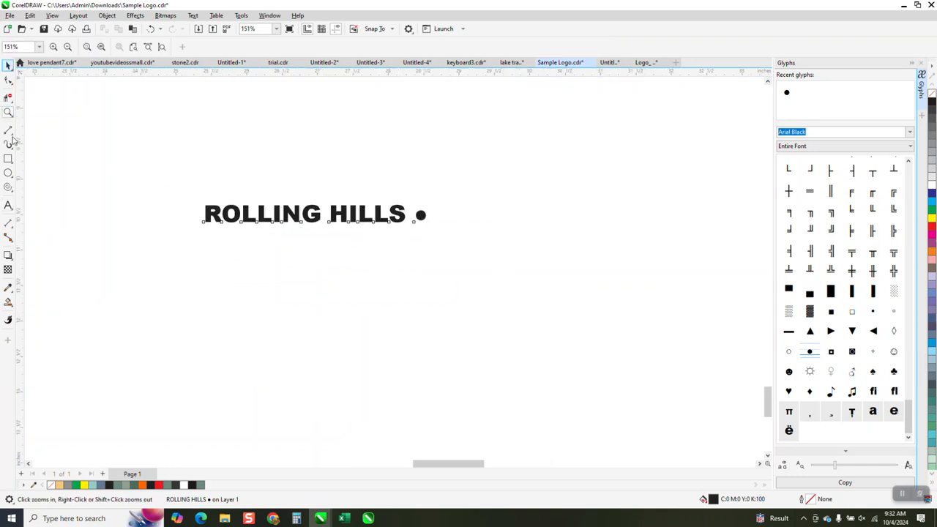
pyautogui.click(8, 64)
pyautogui.click(8, 207)
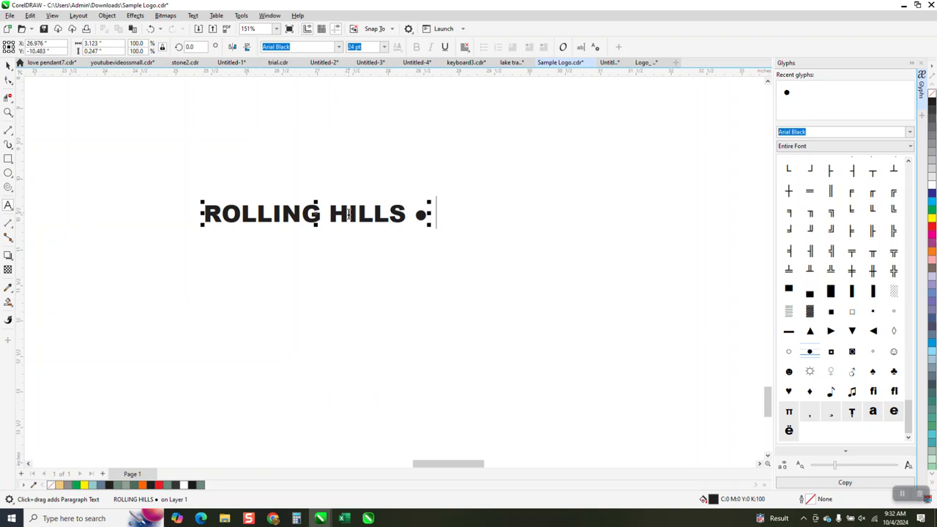
pyautogui.write('ROLLING')
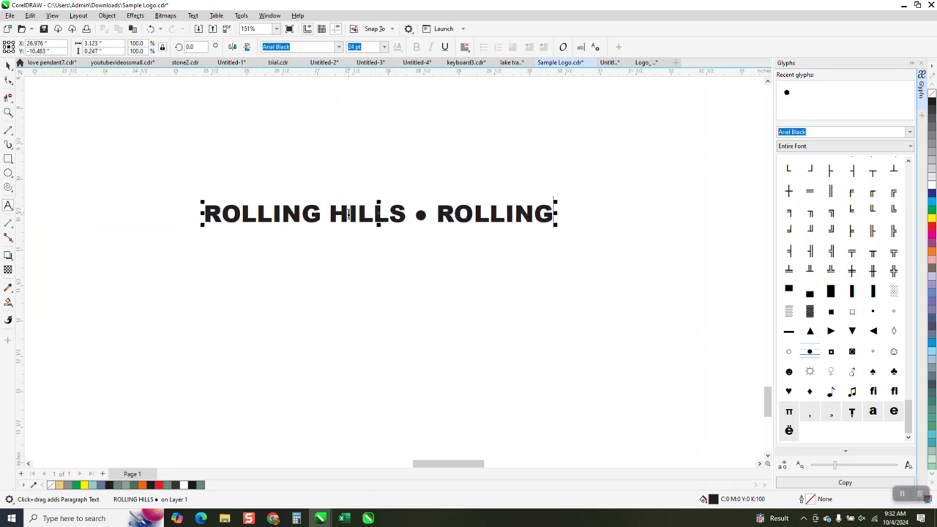
pyautogui.write(' HILLS')
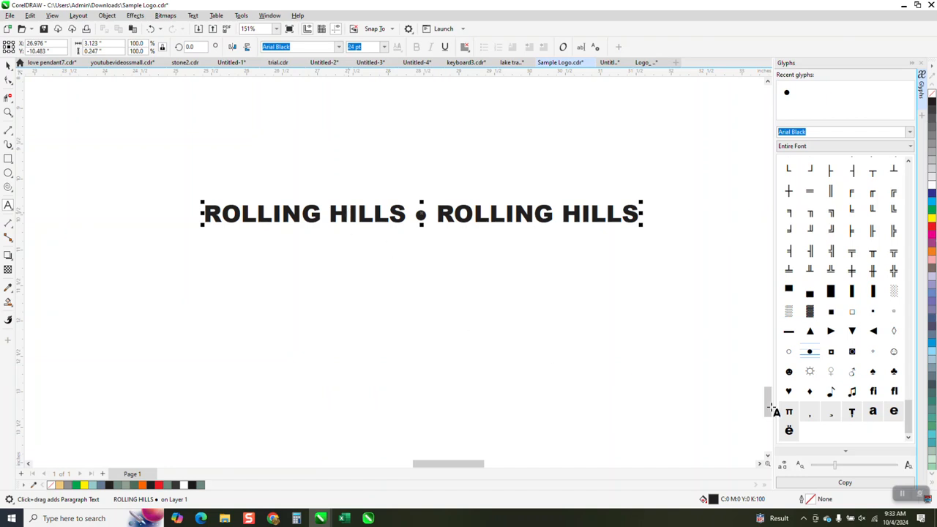
pyautogui.doubleClick(812, 353)
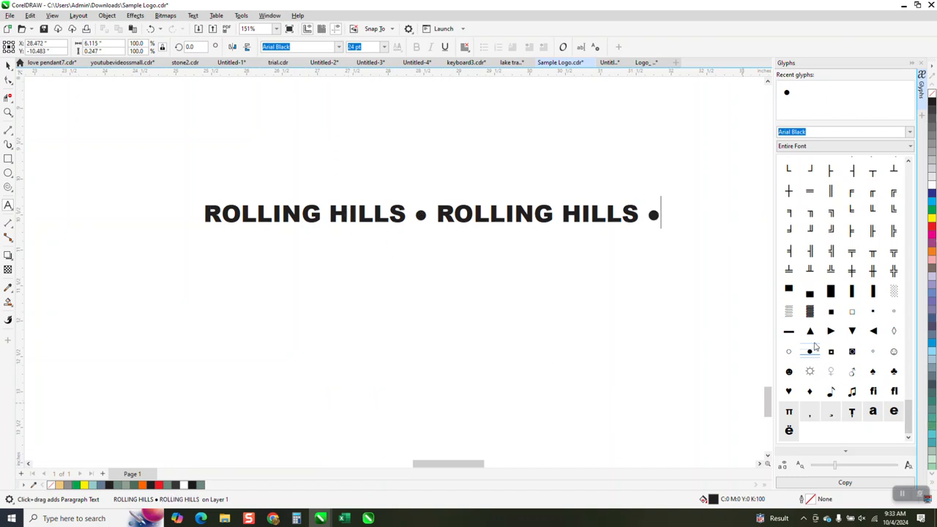
# Append a third "ROLLING HILLS" and a closing solid round bullet to the text line, and close the glyph list
pyautogui.click(634, 284)
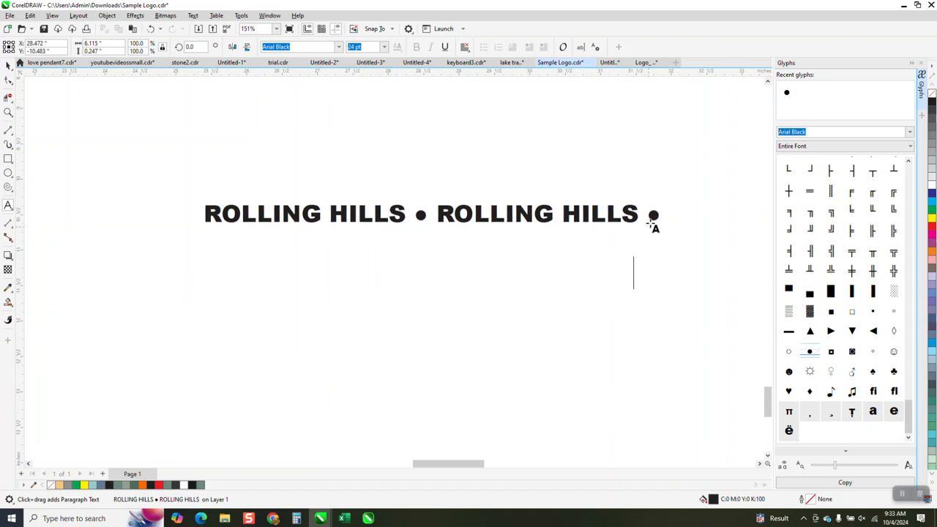
pyautogui.click(659, 215)
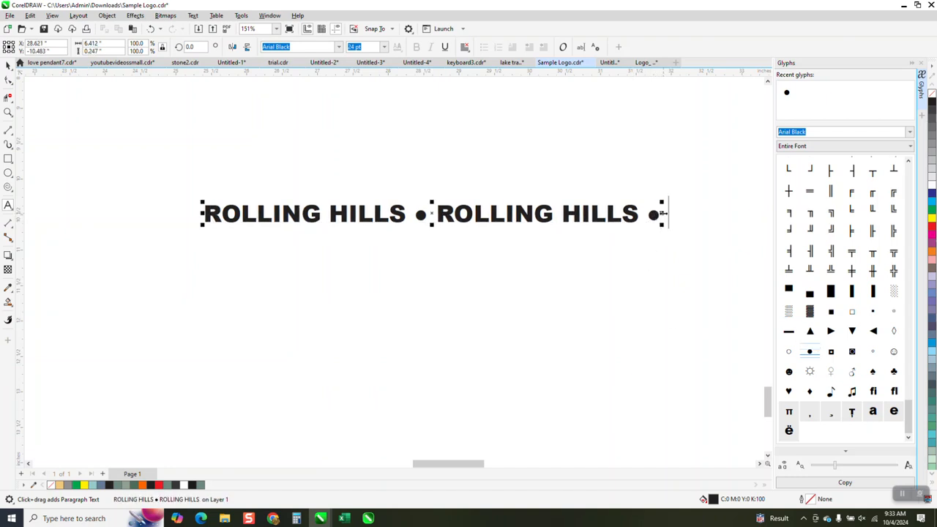
pyautogui.write('ROLLING')
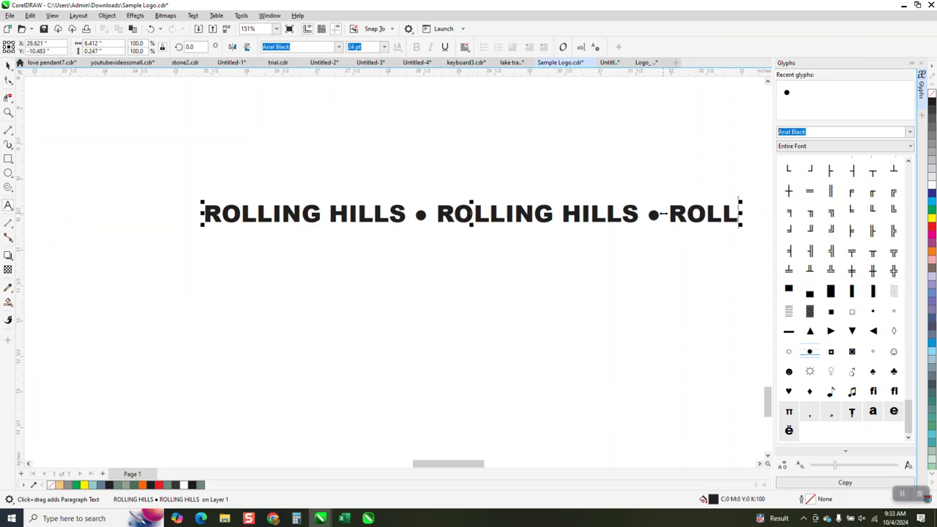
pyautogui.write(' HI')
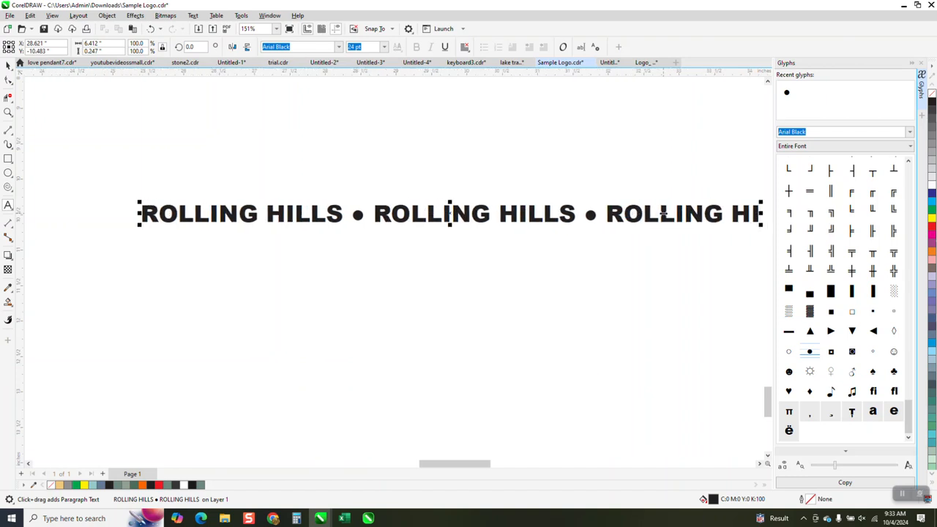
pyautogui.write('KKS')
pyautogui.press('BackSpace')
pyautogui.press('BackSpace')
pyautogui.press('BackSpace')
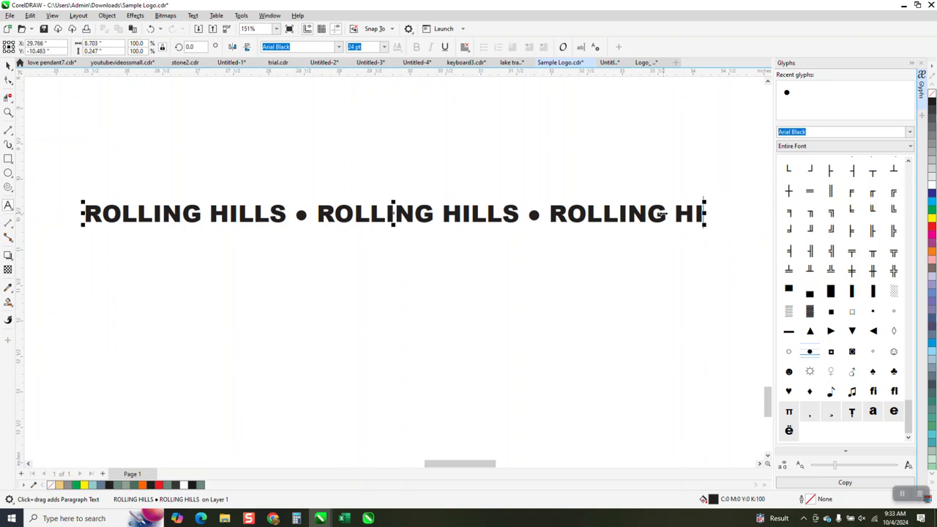
pyautogui.write('LLS')
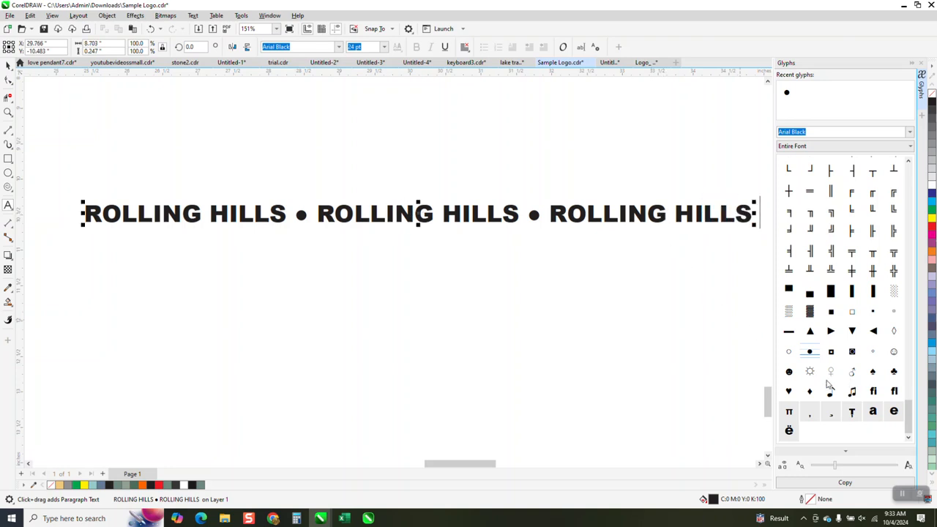
pyautogui.doubleClick(810, 352)
pyautogui.click(922, 64)
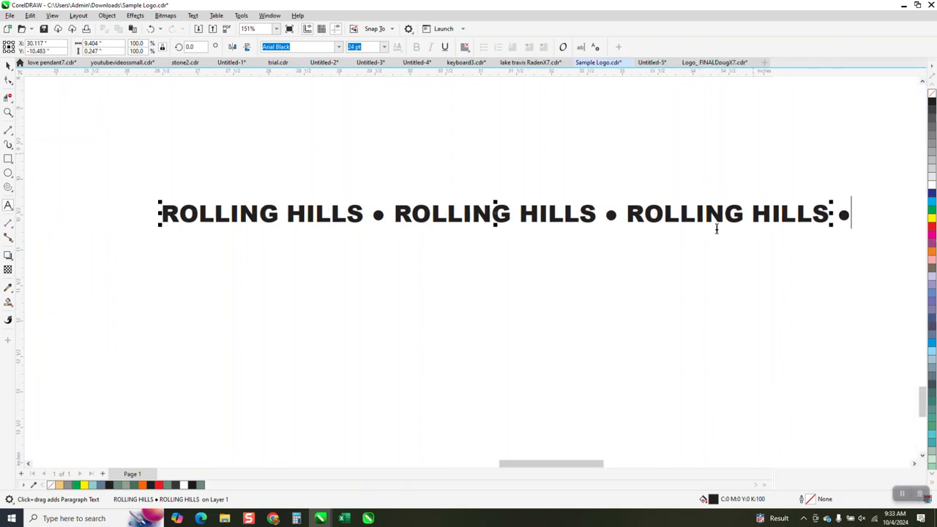
# Move the new three-part ROLLING HILLS text line from below the yellow rectangle to beside the standalone red circle
pyautogui.scroll(-5, 548, 232)
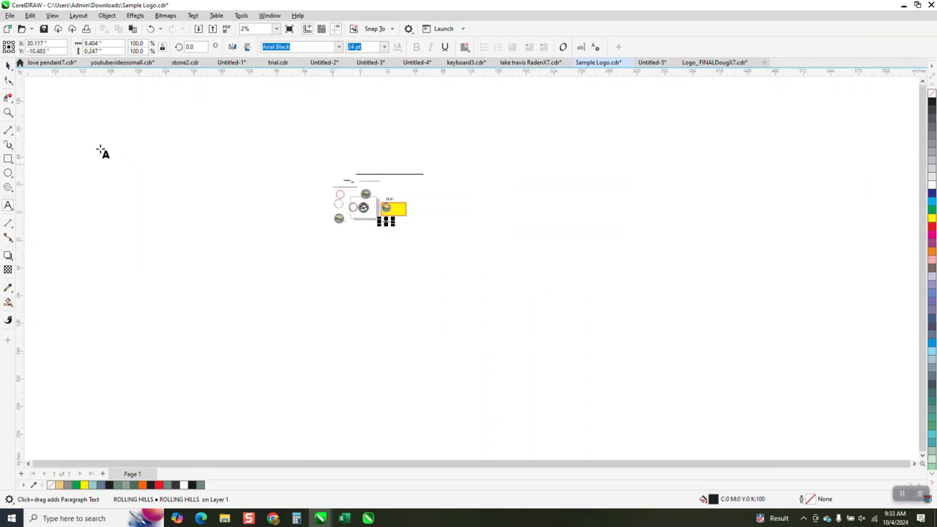
pyautogui.click(8, 112)
pyautogui.moveTo(305, 163); pyautogui.dragTo(490, 255)
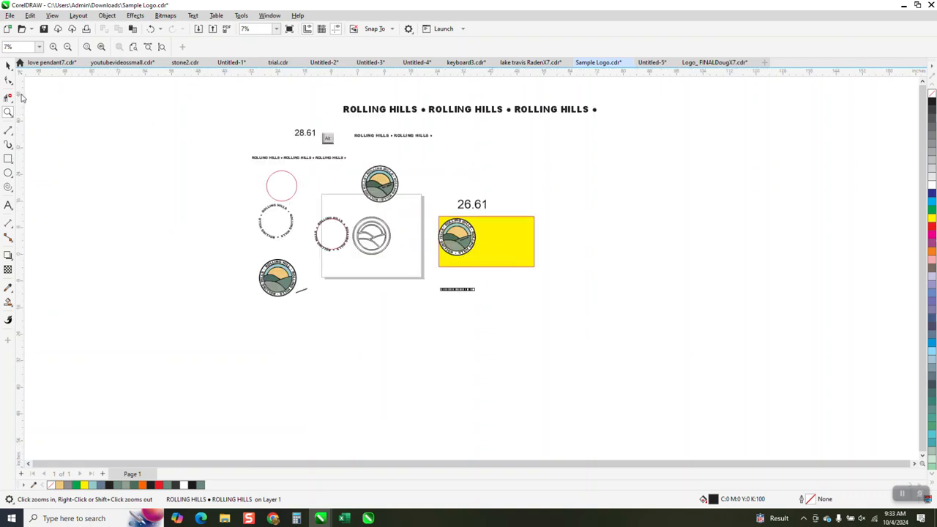
pyautogui.click(8, 64)
pyautogui.moveTo(456, 288); pyautogui.dragTo(309, 169)
pyautogui.click(8, 112)
pyautogui.moveTo(231, 152); pyautogui.dragTo(439, 257)
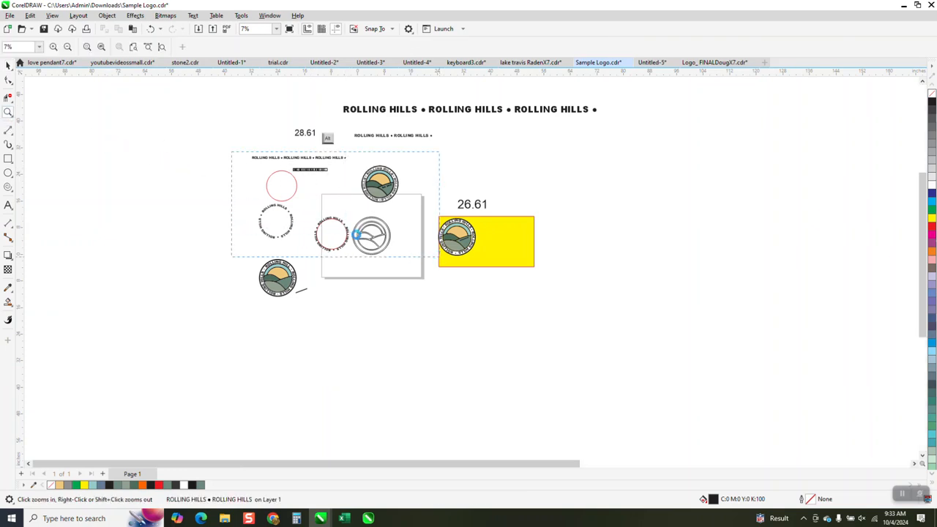
pyautogui.moveTo(193, 122); pyautogui.dragTo(519, 295)
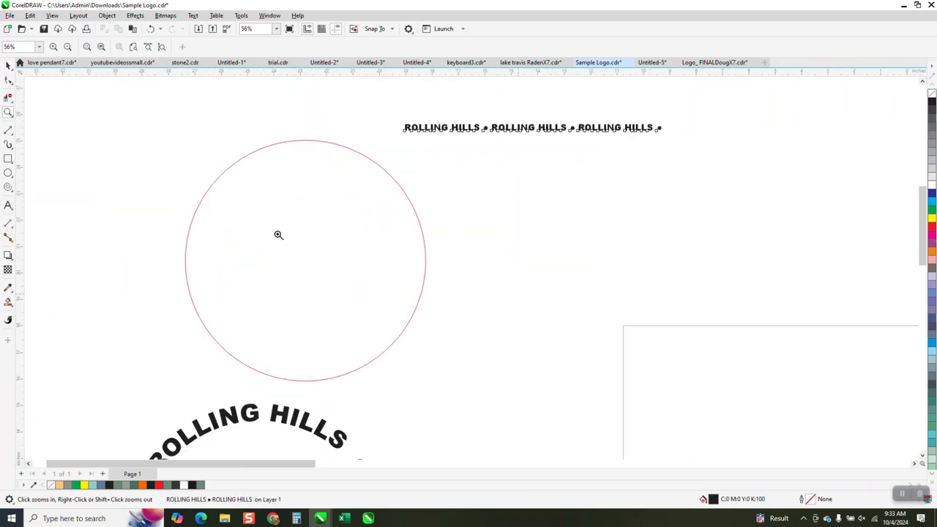
# Show the curve properties of the standalone red circle to check its curve length
pyautogui.click(8, 65)
pyautogui.click(280, 144)
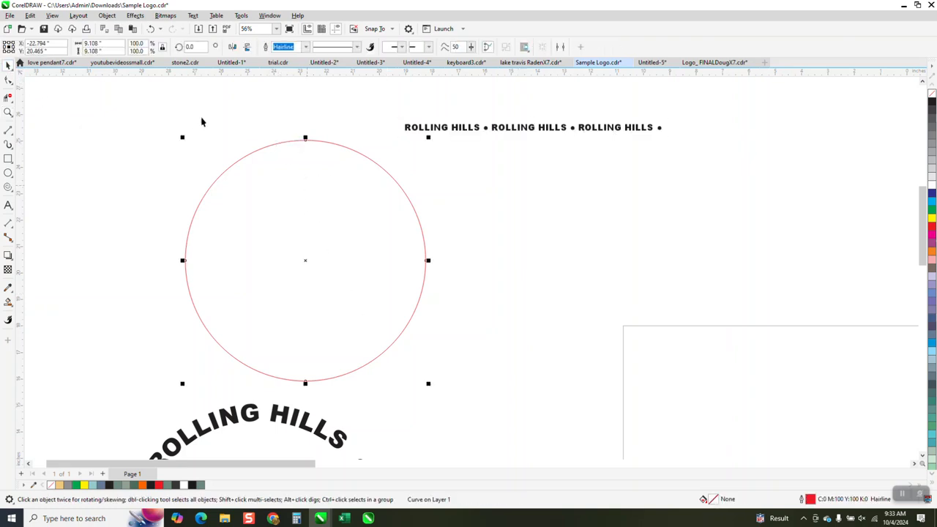
pyautogui.click(135, 15)
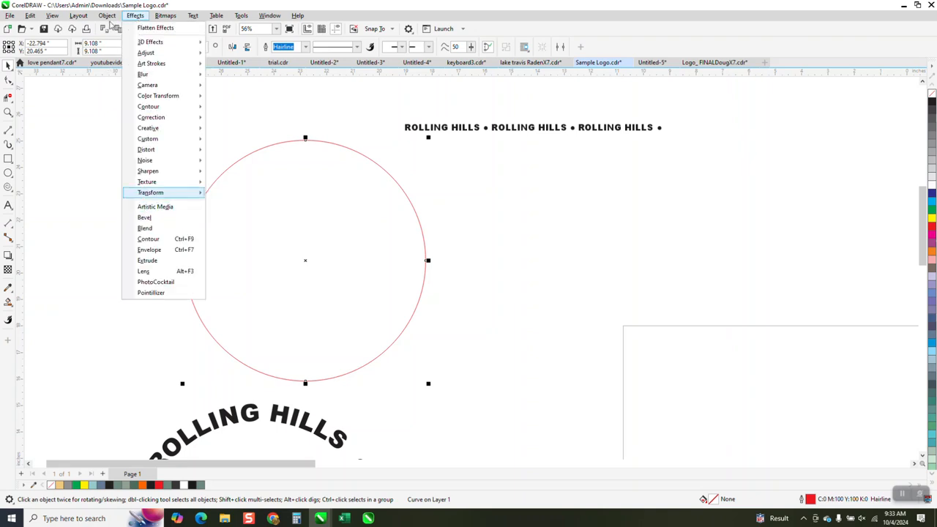
pyautogui.click(109, 30)
pyautogui.click(107, 15)
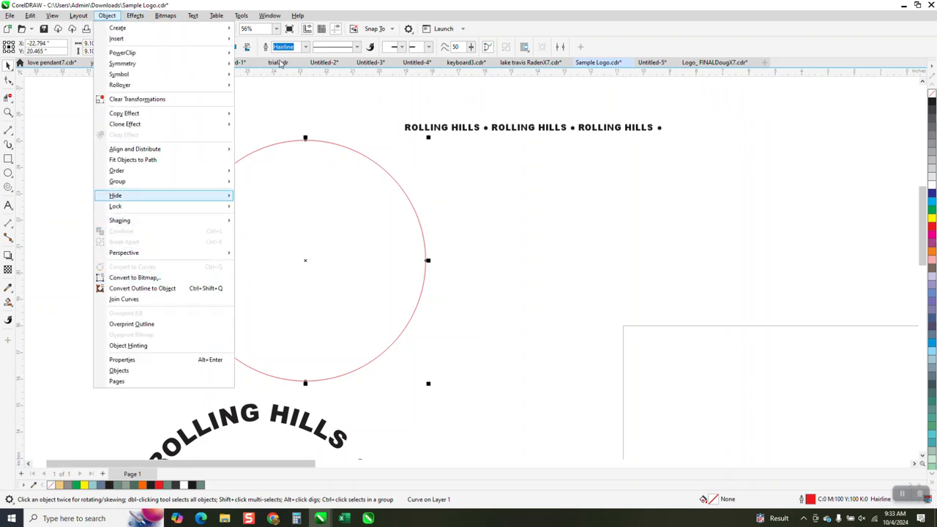
pyautogui.click(273, 16)
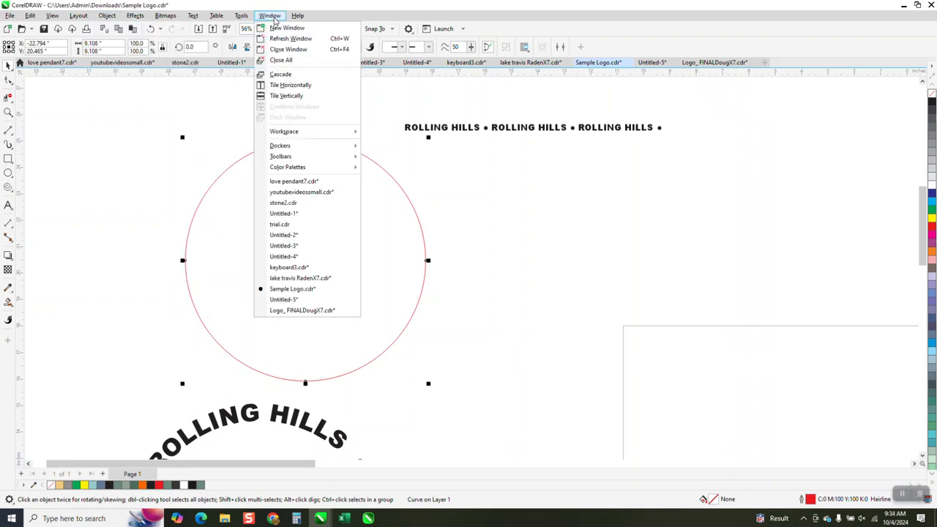
pyautogui.moveTo(344, 146)
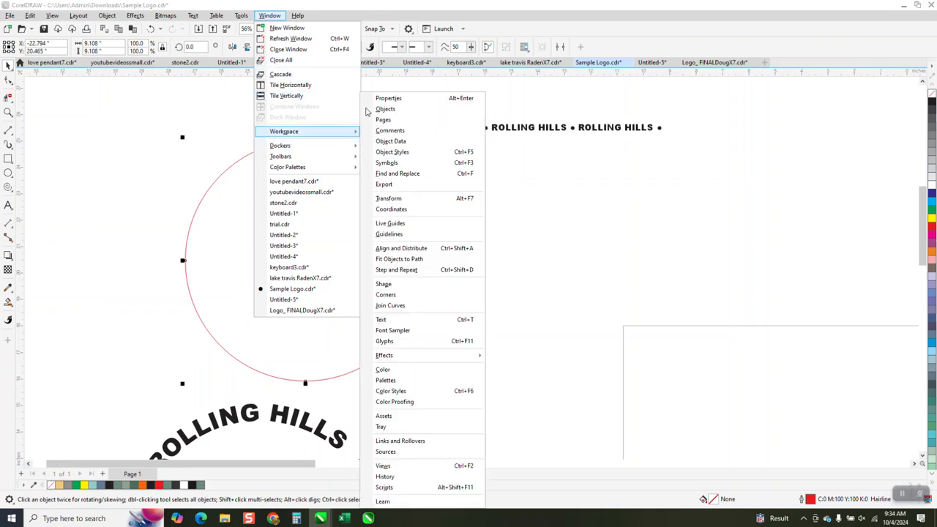
pyautogui.click(381, 103)
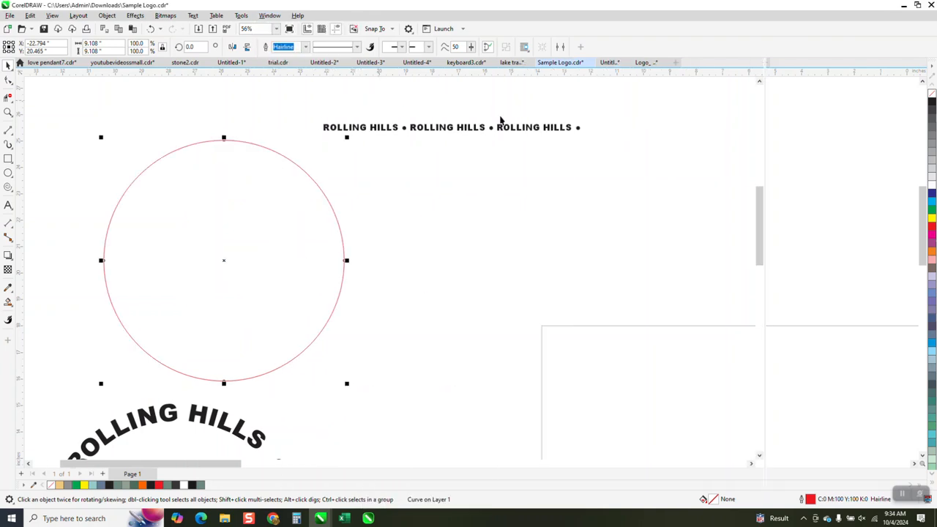
pyautogui.click(831, 77)
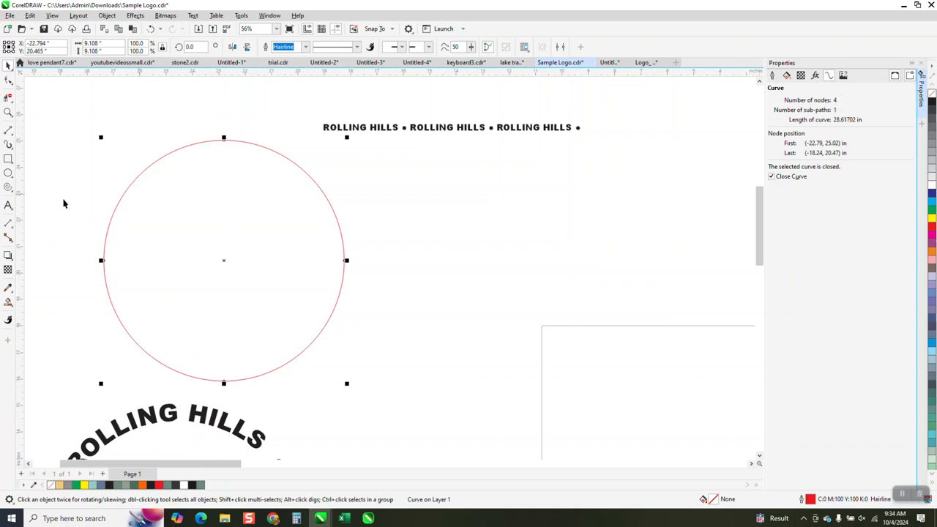
# Add a text note reading 28.61 beside the standalone red circle and enlarge it to about 5.65 inches wide
pyautogui.click(8, 206)
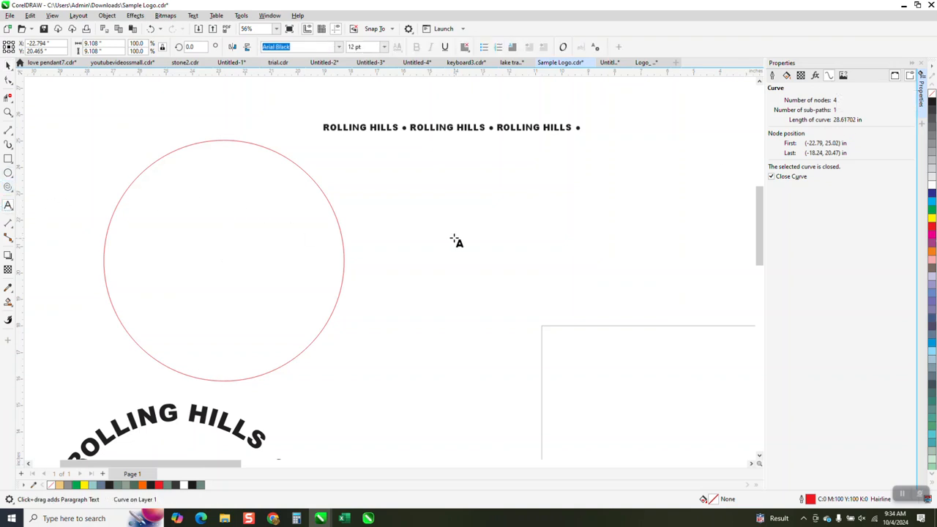
pyautogui.click(456, 234)
pyautogui.write('28.61')
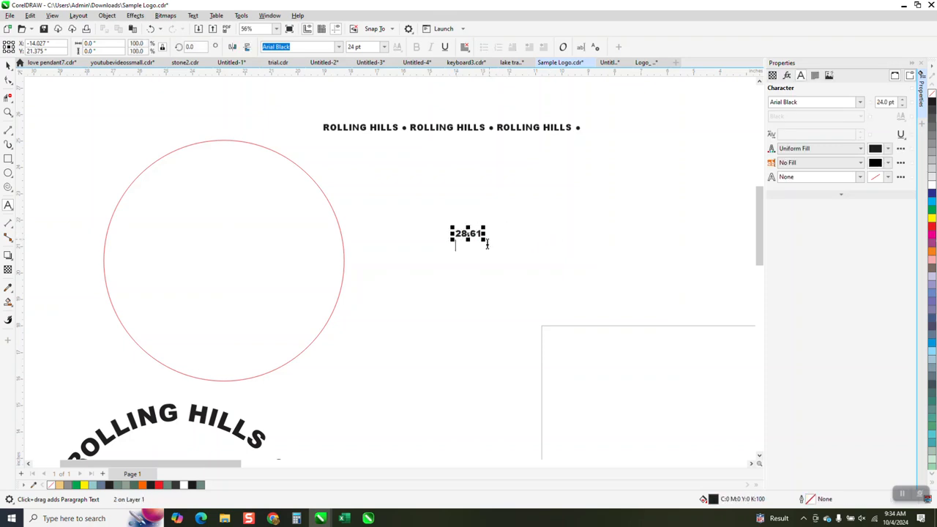
pyautogui.moveTo(485, 243); pyautogui.dragTo(612, 271)
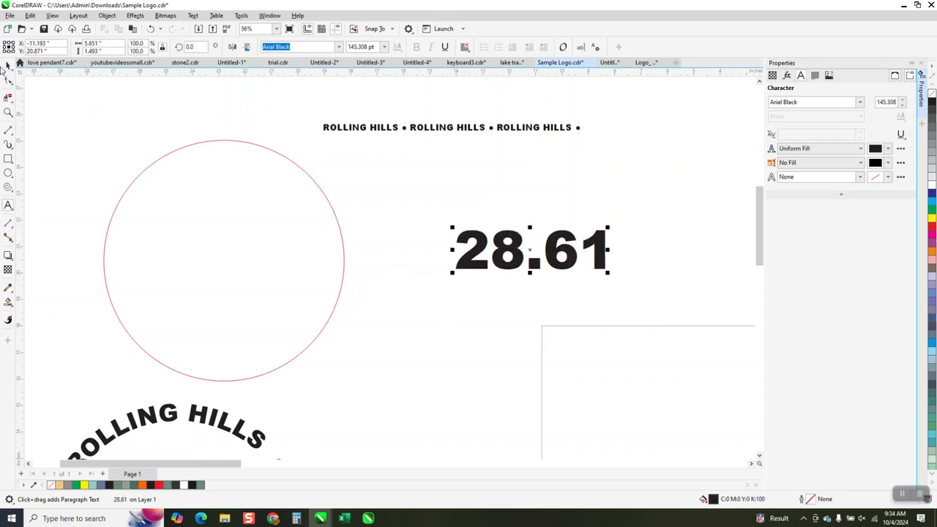
pyautogui.press('space')
# Set the width of the three-part ROLLING HILLS text line above the red circle to 28.61 inches
pyautogui.click(449, 129)
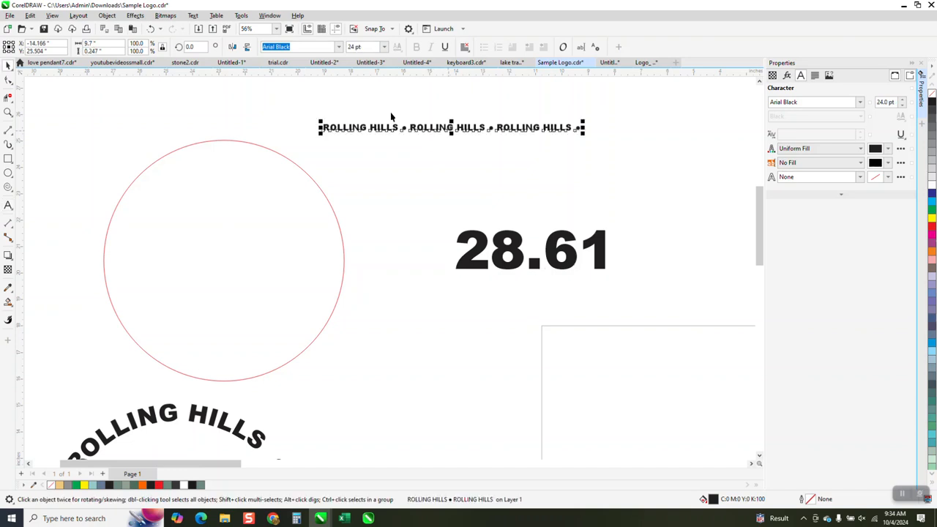
pyautogui.click(110, 43)
pyautogui.write('28.61')
pyautogui.press('Return')
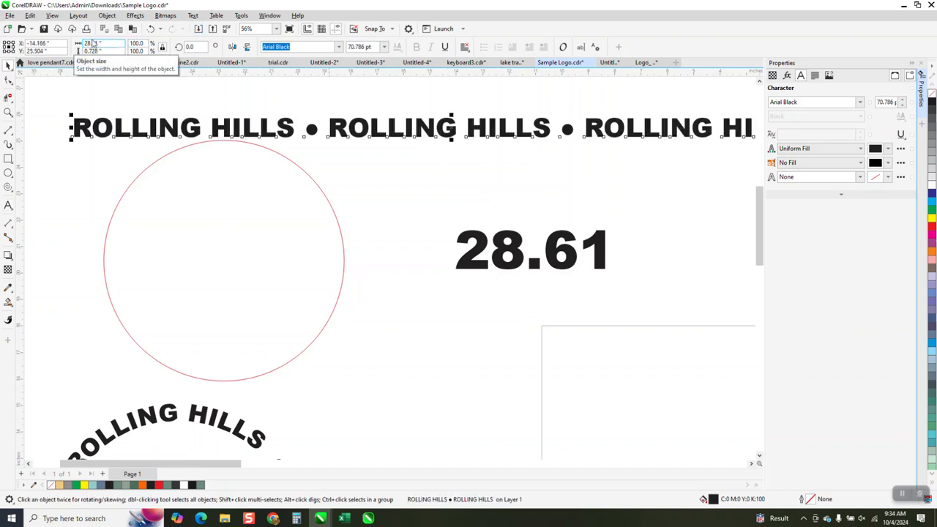
# Measure the gap between the final S and the closing bullet with a dimension line, and delete the dimension
pyautogui.scroll(-1, 285, 180)
pyautogui.scroll(-1, 282, 186)
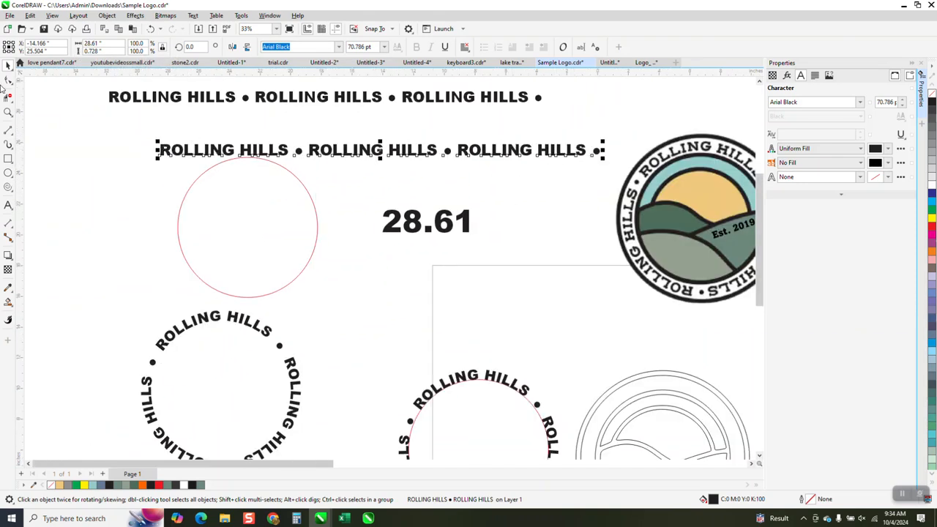
pyautogui.click(8, 111)
pyautogui.moveTo(537, 129); pyautogui.dragTo(617, 182)
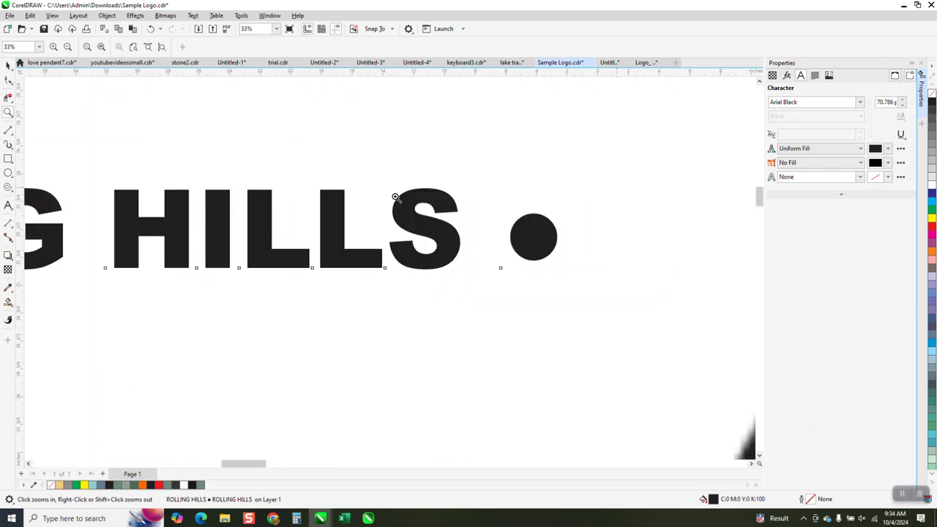
pyautogui.click(8, 225)
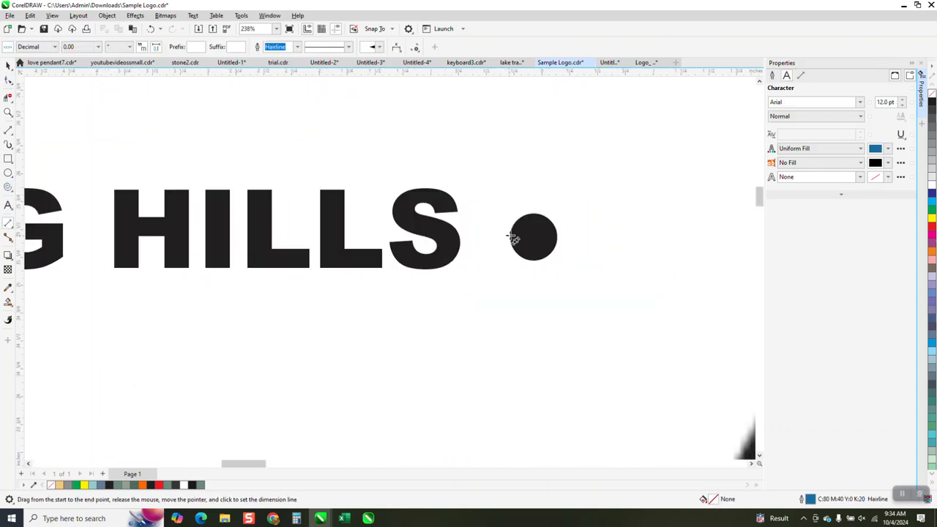
pyautogui.moveTo(515, 237); pyautogui.dragTo(460, 237)
pyautogui.click(458, 237)
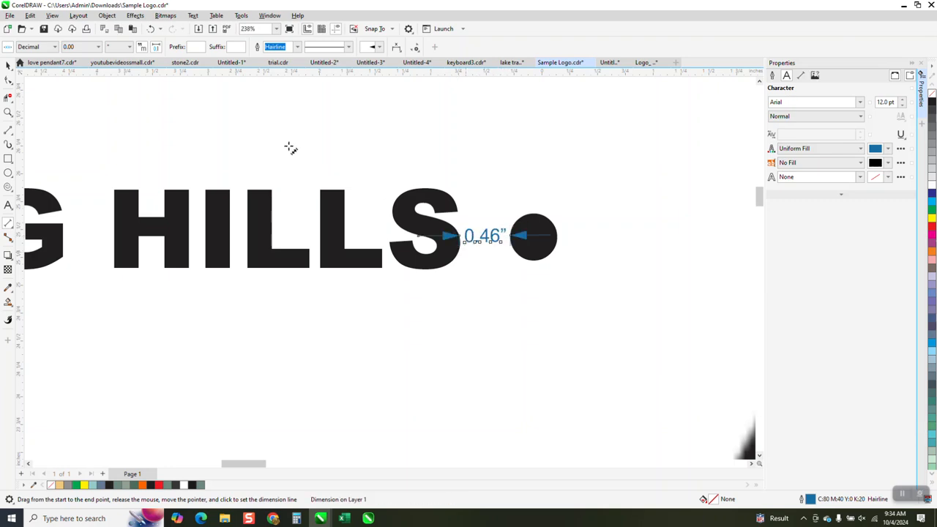
pyautogui.click(8, 64)
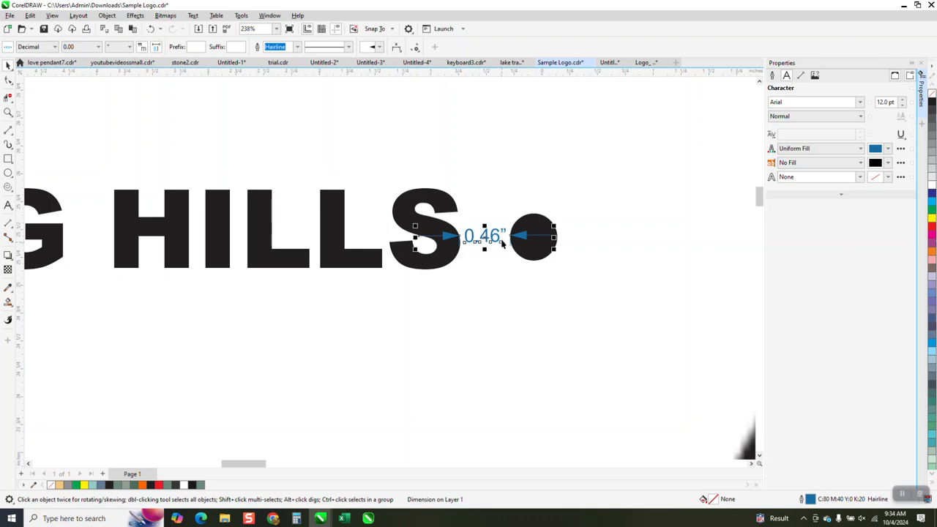
pyautogui.press('Delete')
# Subtract the bullet gap from the text line's width, making it 28.15 inches, and move the line up clear of the red circle
pyautogui.click(458, 239)
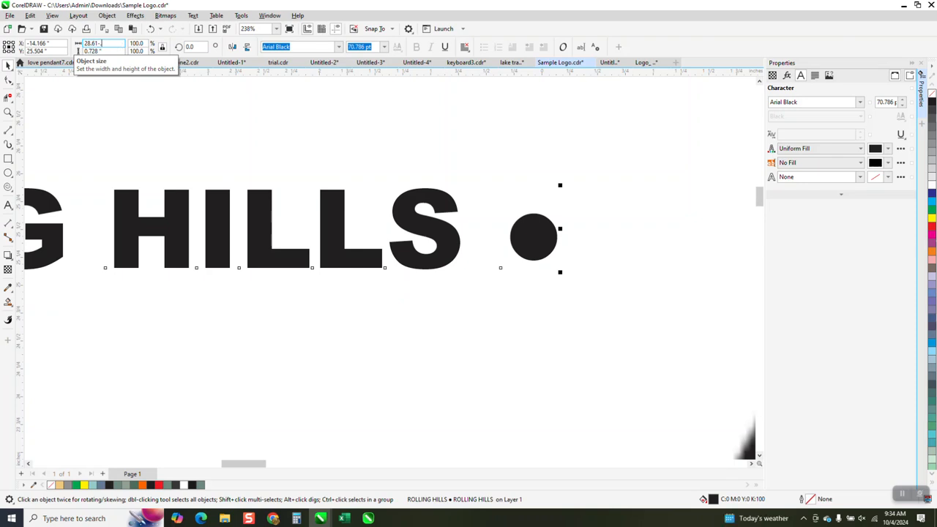
pyautogui.press('Return')
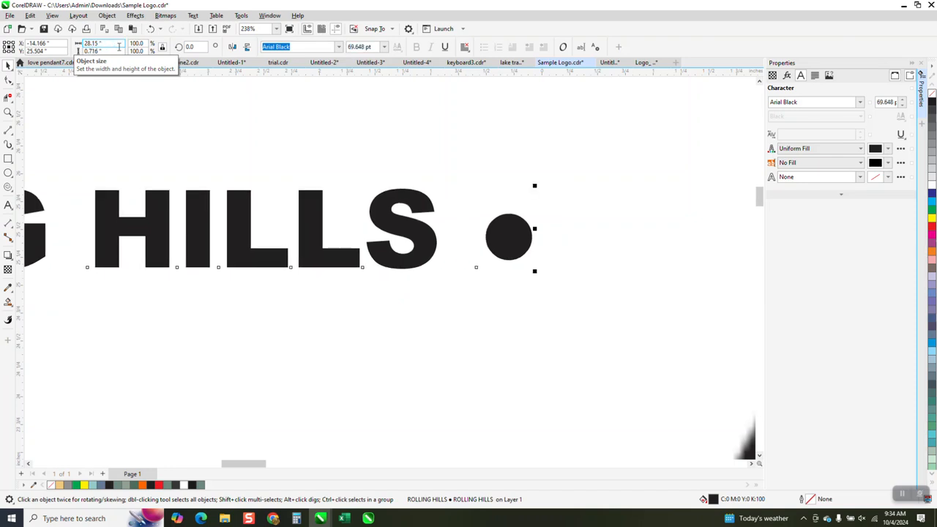
pyautogui.scroll(-4, 485, 335)
pyautogui.scroll(-2, 452, 186)
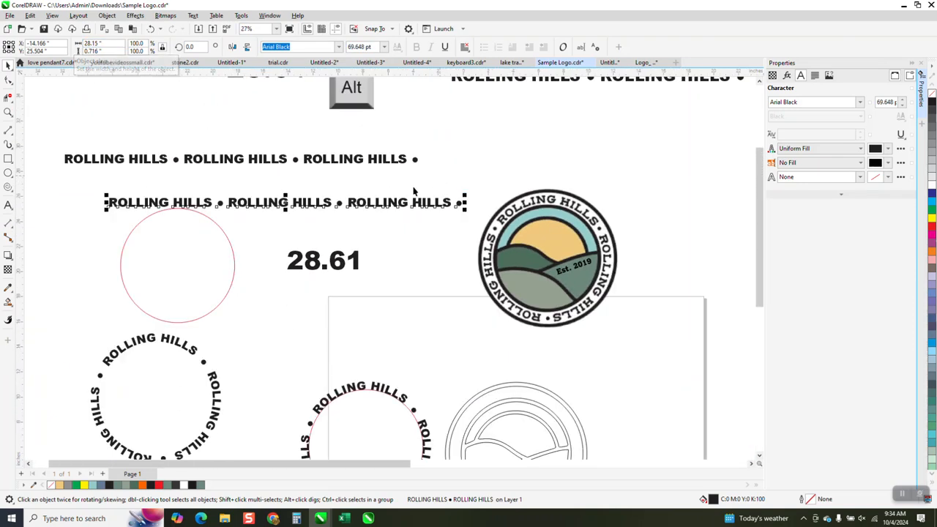
pyautogui.moveTo(254, 202); pyautogui.dragTo(229, 183)
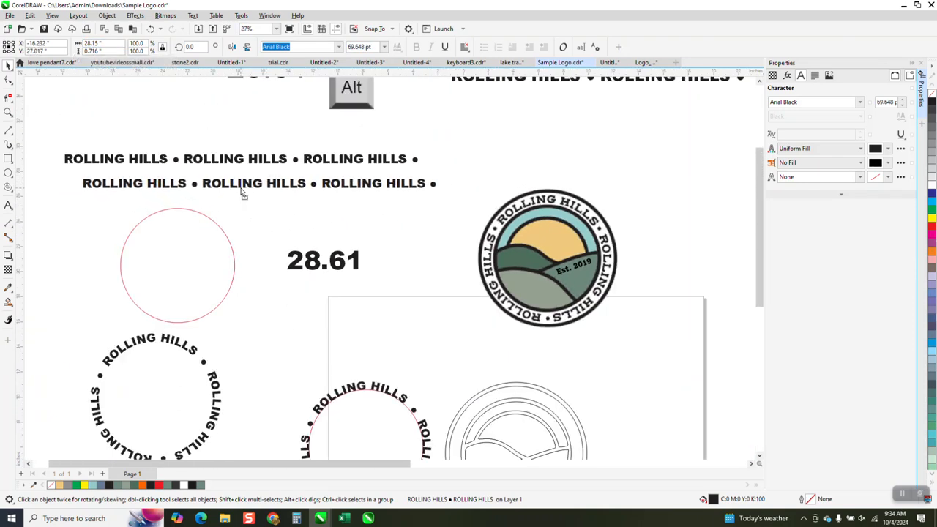
# Fit the three-part ROLLING HILLS line to the outside of the standalone red circle
pyautogui.click(192, 16)
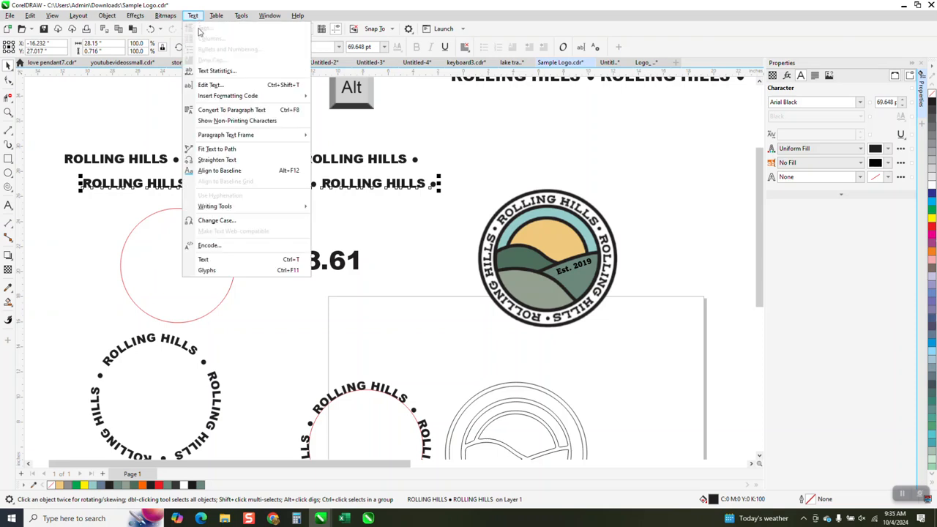
pyautogui.click(220, 148)
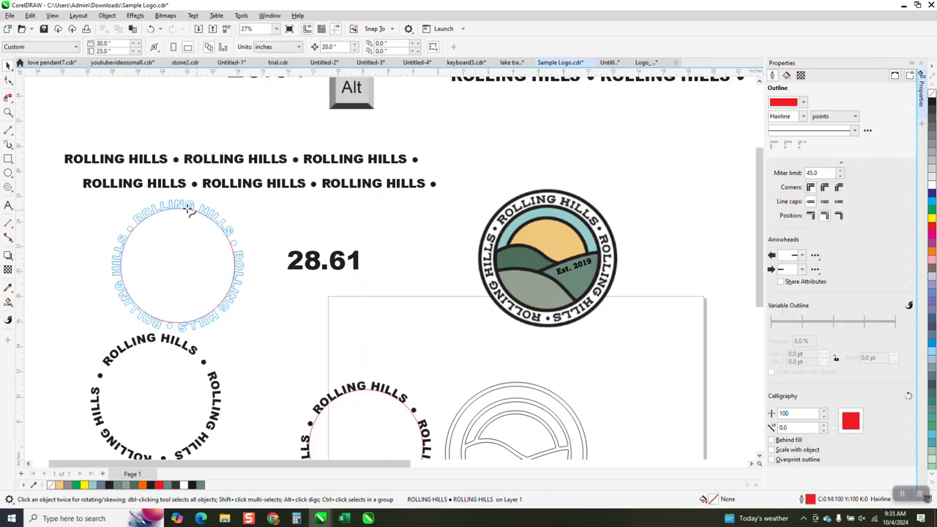
pyautogui.click(185, 205)
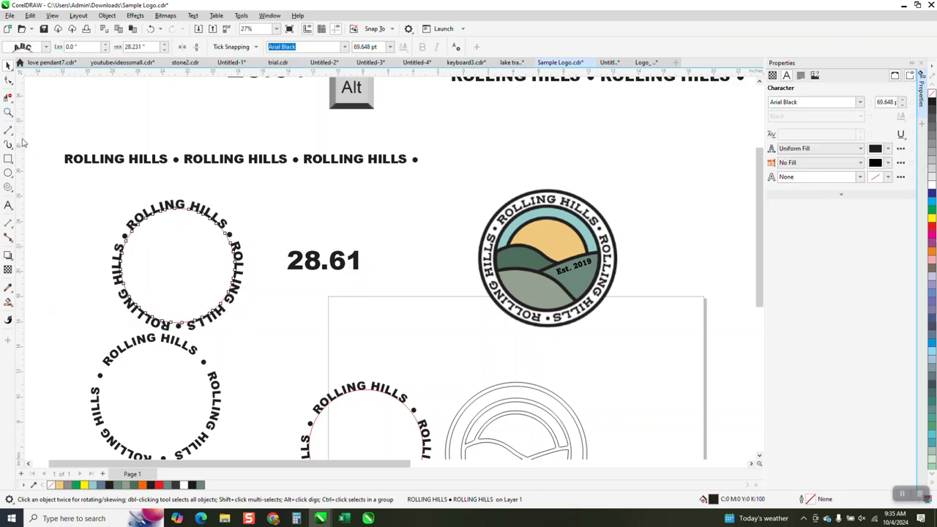
# Center the ROLLING HILLS text and its red circle on the page, inside the outlined logo's ring
pyautogui.click(8, 112)
pyautogui.moveTo(68, 205); pyautogui.dragTo(322, 339)
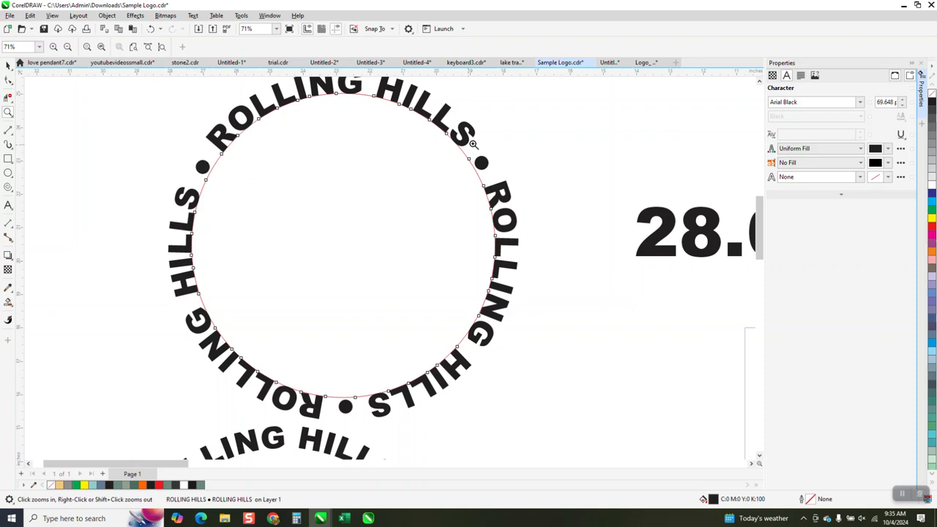
pyautogui.scroll(-1, 473, 145)
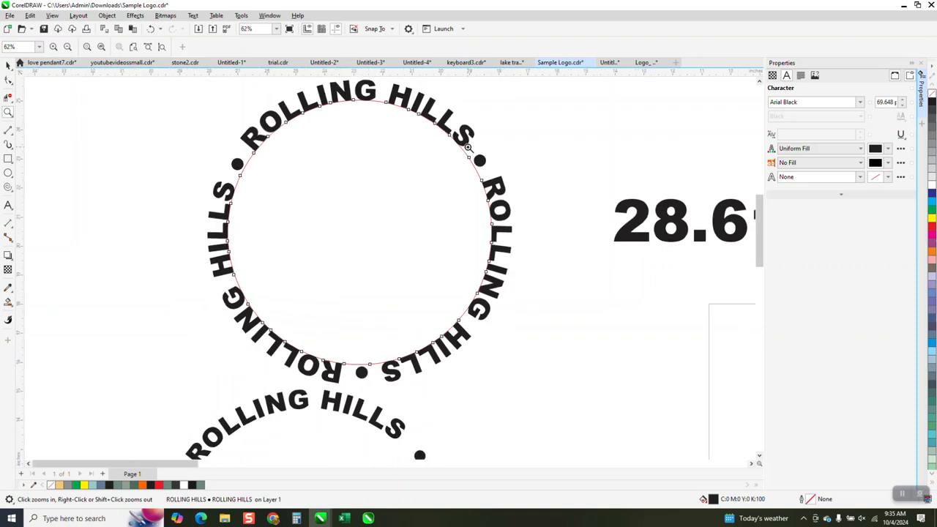
pyautogui.click(8, 65)
pyautogui.scroll(-2, 227, 124)
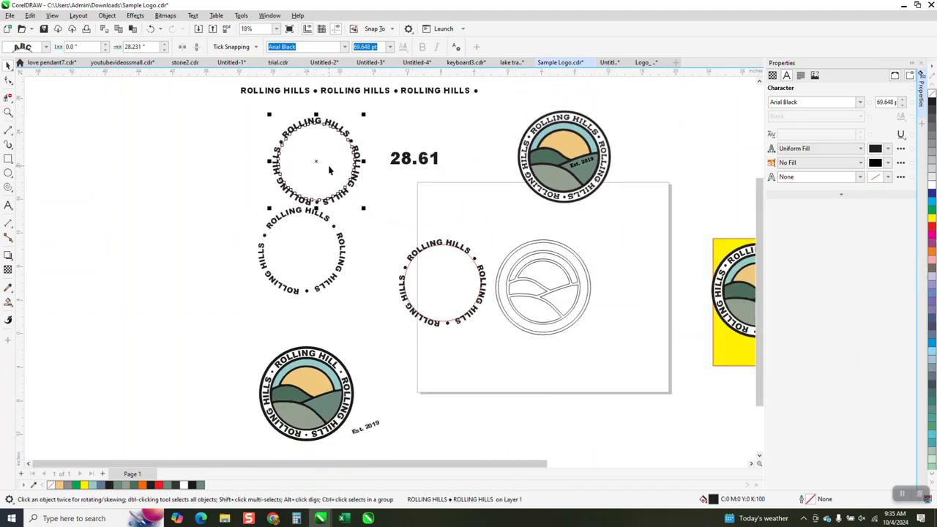
pyautogui.press('p')
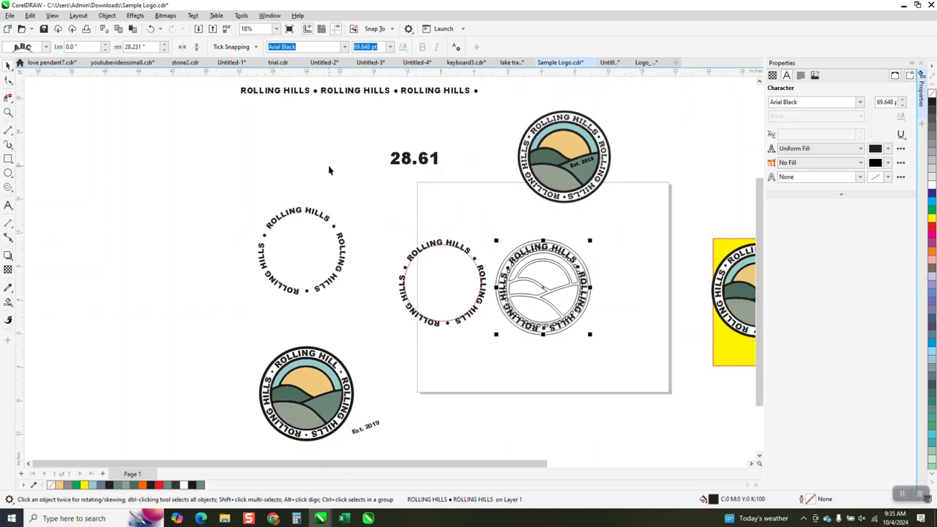
pyautogui.click(8, 112)
pyautogui.moveTo(490, 227); pyautogui.dragTo(668, 382)
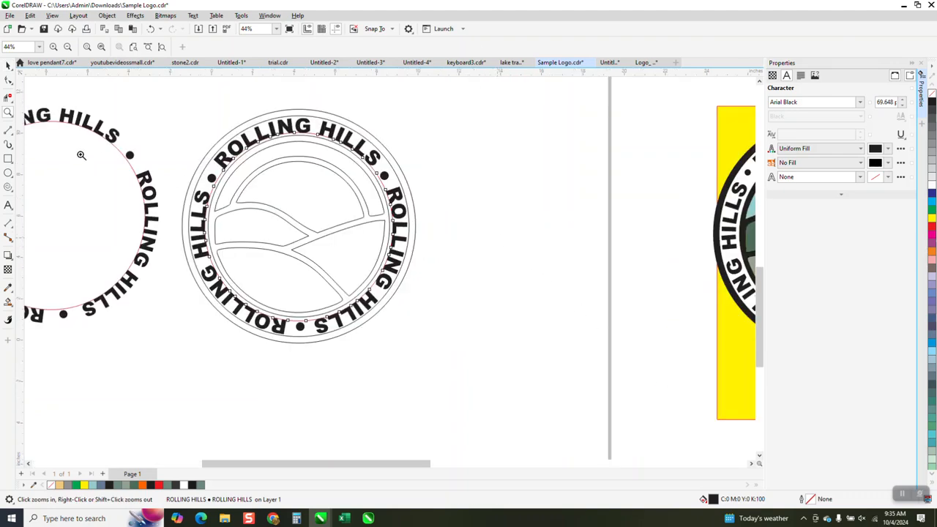
pyautogui.moveTo(165, 118); pyautogui.dragTo(447, 217)
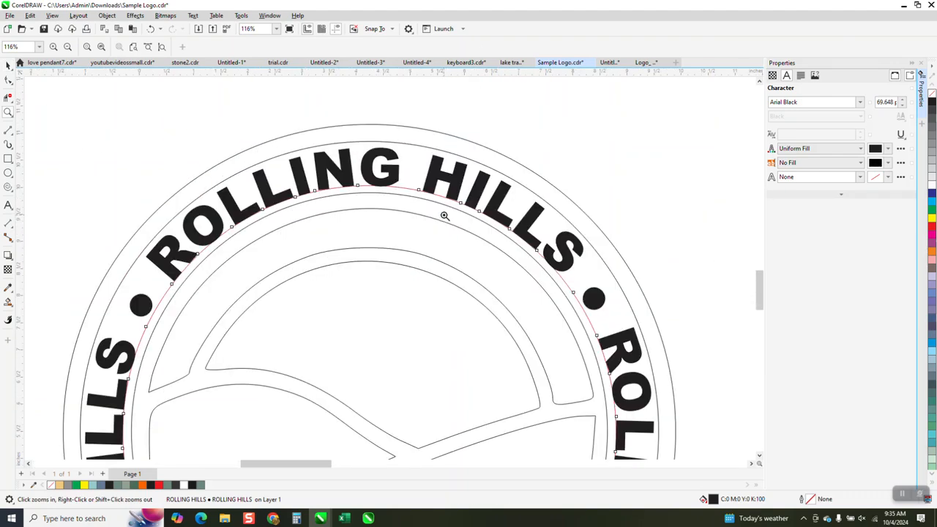
pyautogui.click(8, 66)
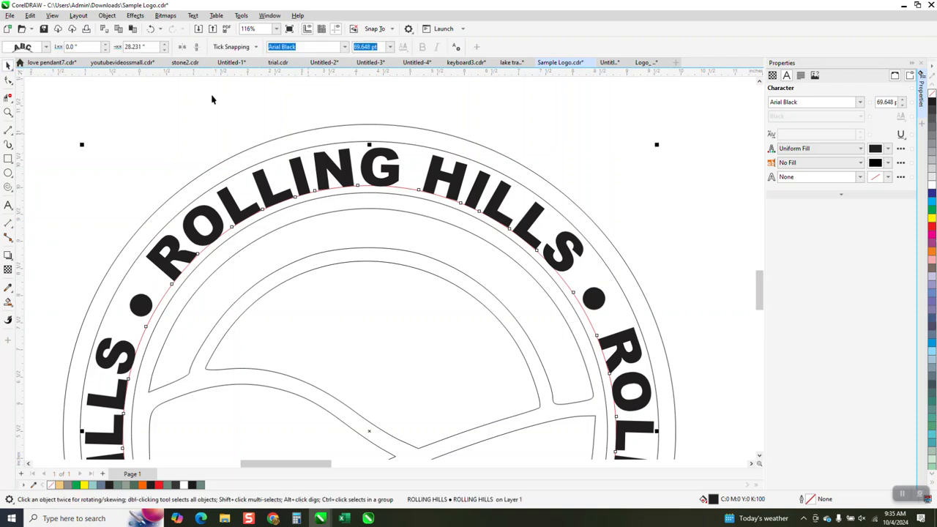
pyautogui.click(106, 15)
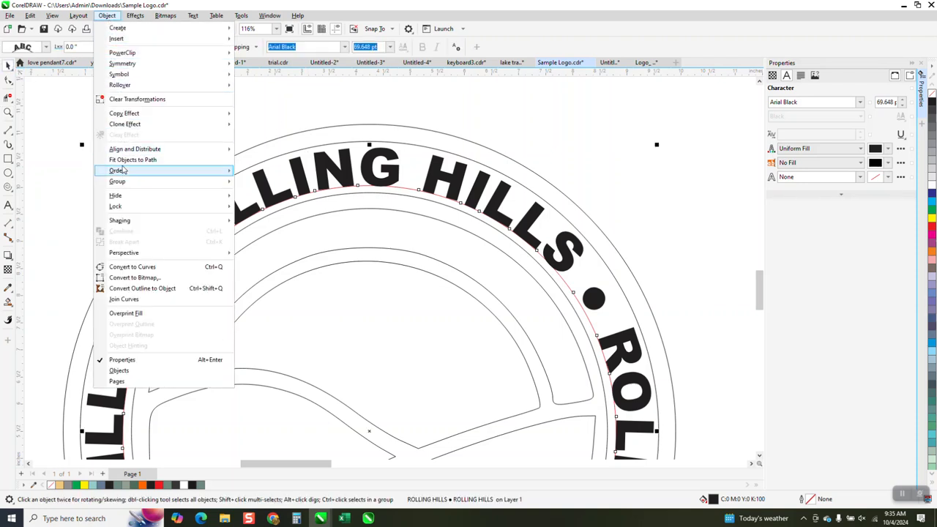
pyautogui.scroll(-1, 243, 108)
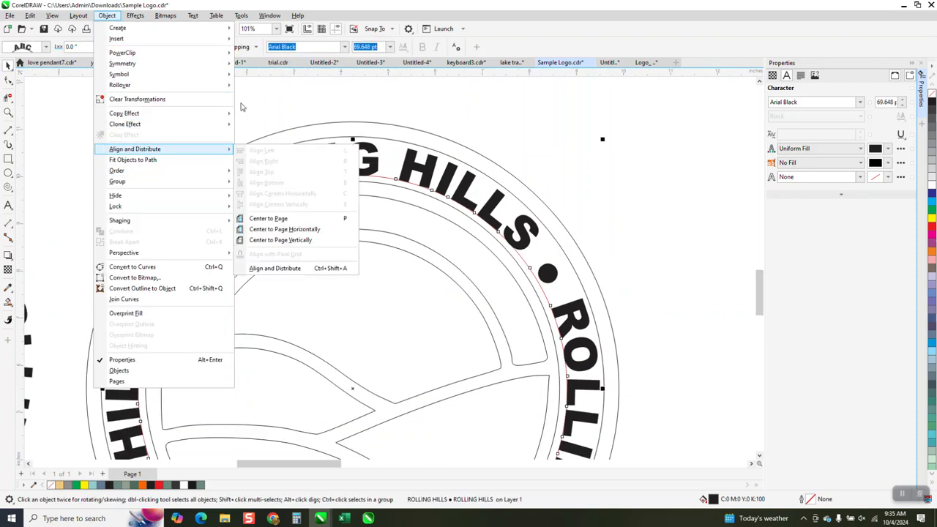
pyautogui.click(289, 111)
# Break the logo's circular ROLLING HILLS text apart from its path and delete the red guide circle
pyautogui.scroll(-5, 291, 104)
pyautogui.moveTo(175, 101); pyautogui.dragTo(482, 384)
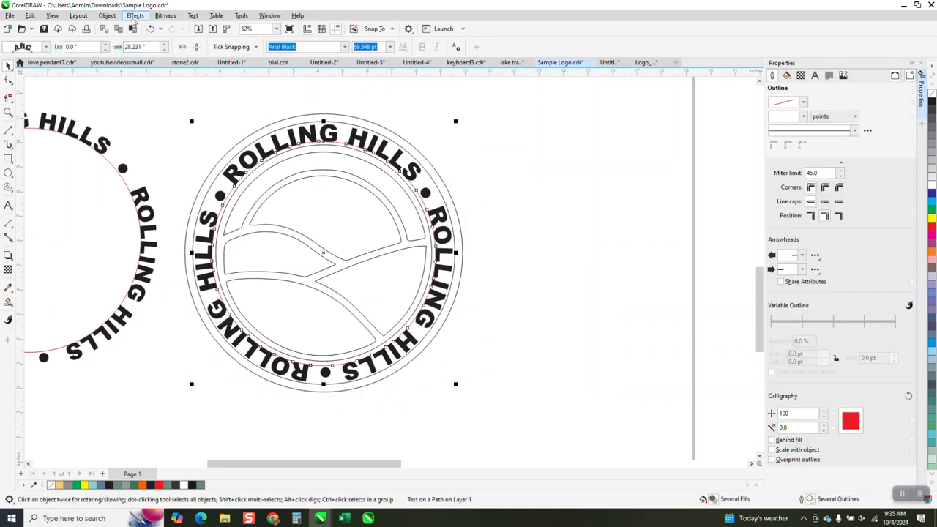
pyautogui.click(110, 18)
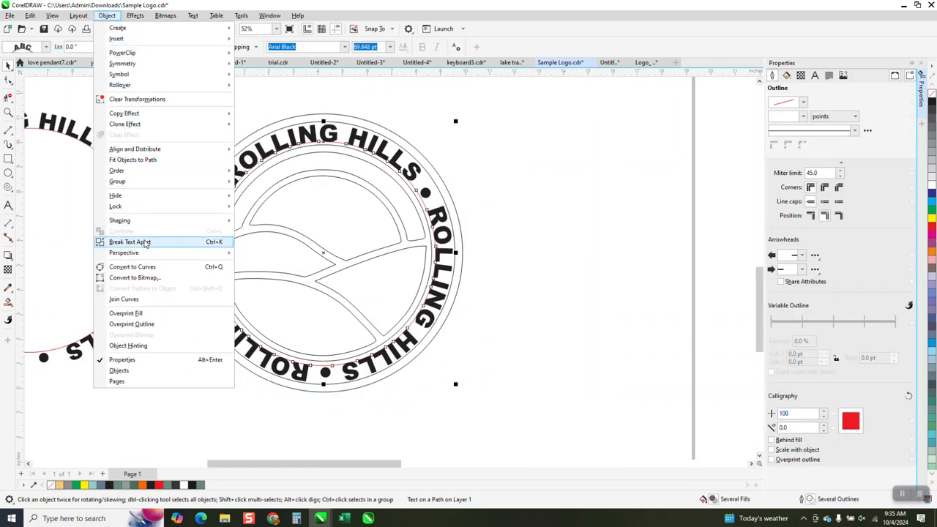
pyautogui.click(145, 244)
pyautogui.click(194, 95)
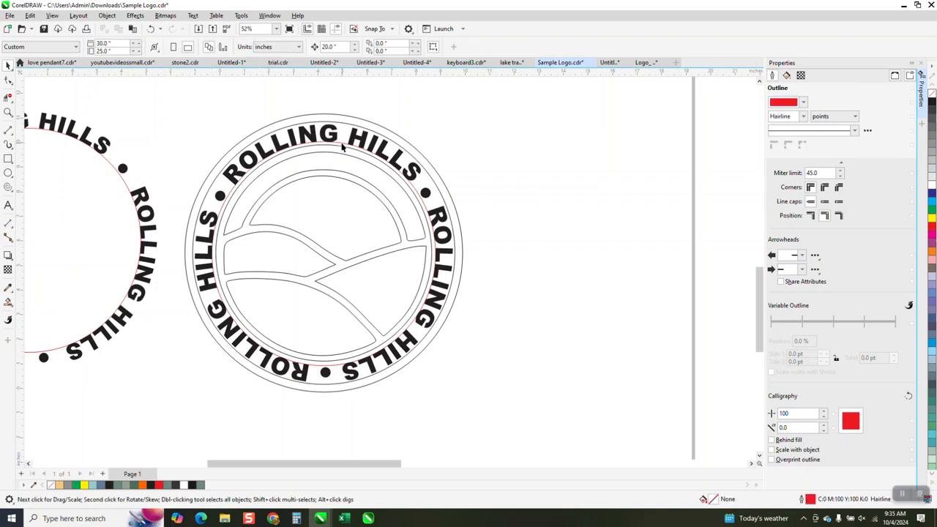
pyautogui.click(342, 144)
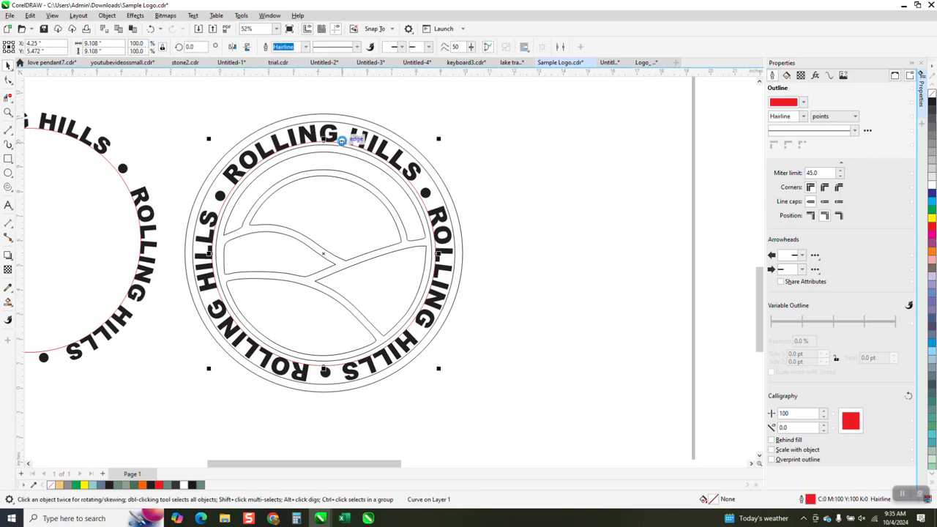
pyautogui.press('Delete')
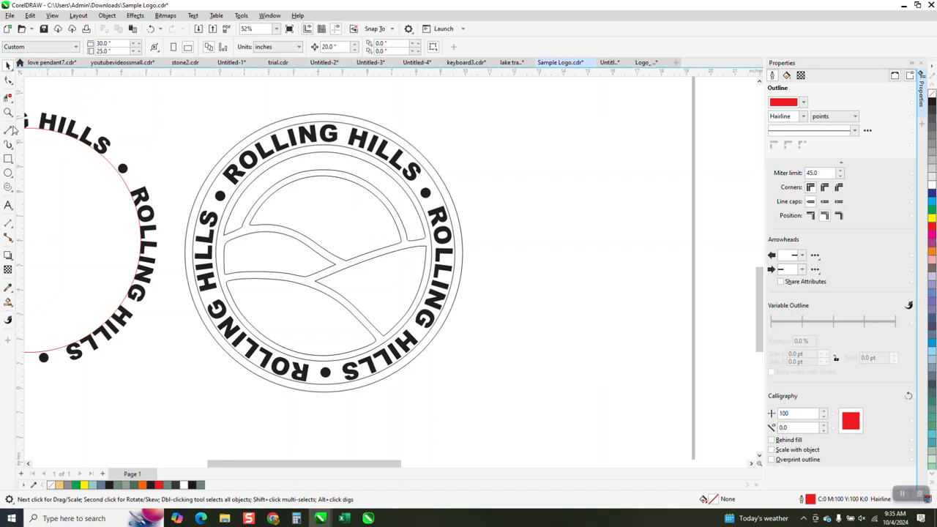
# Hide the object properties and show the list of Arial Black glyphs
pyautogui.click(8, 112)
pyautogui.moveTo(167, 111)
pyautogui.mouseDown()
pyautogui.moveTo(308, 325)
pyautogui.moveTo(530, 404)
pyautogui.mouseUp()
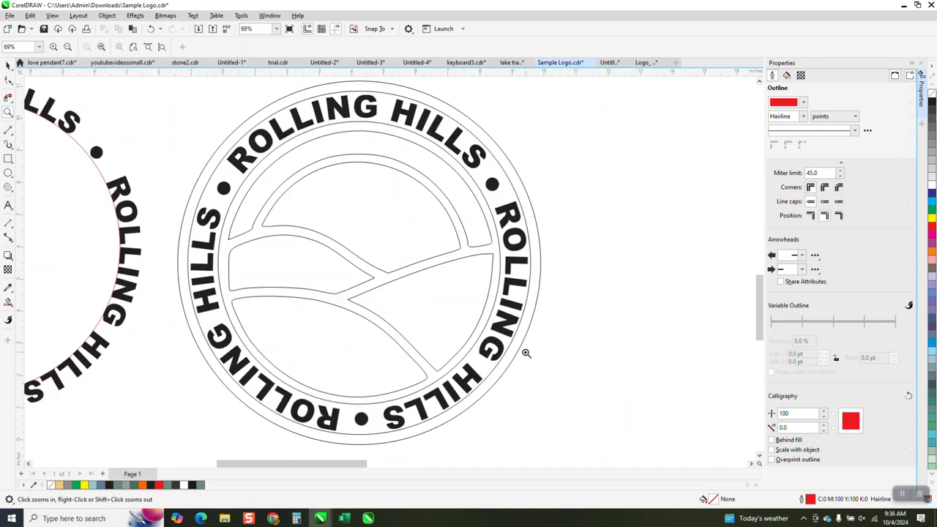
pyautogui.click(923, 73)
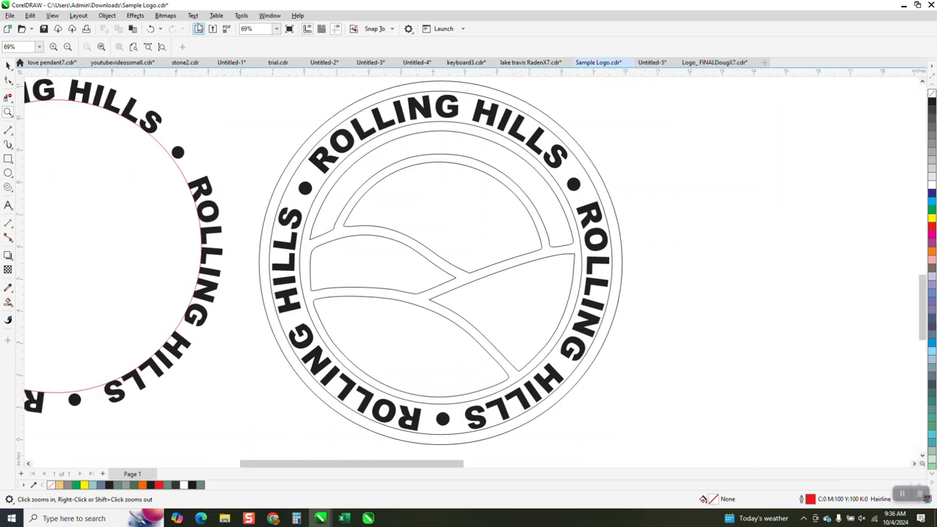
pyautogui.click(193, 16)
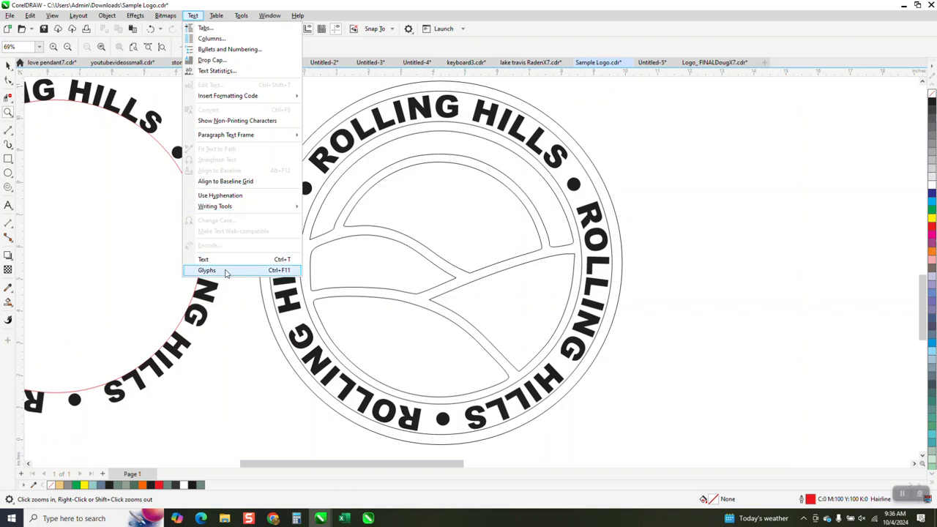
pyautogui.click(226, 271)
pyautogui.click(226, 269)
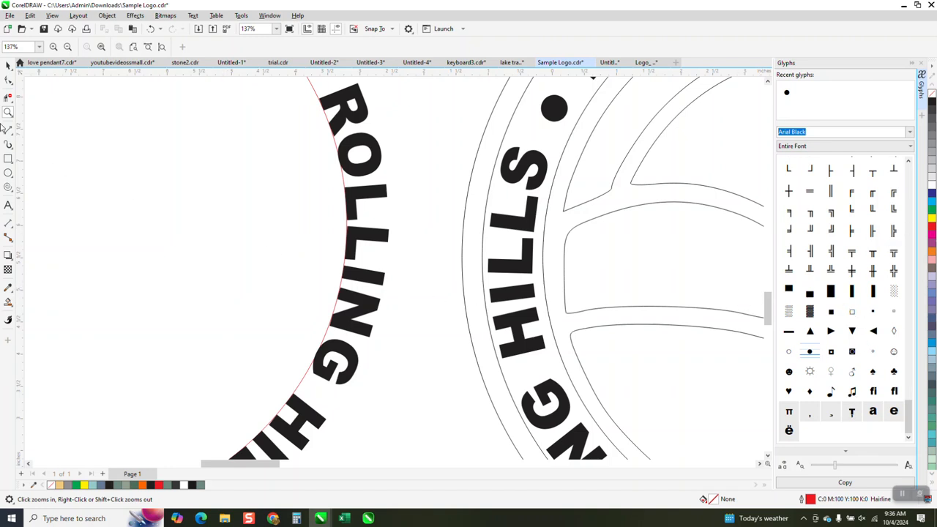
pyautogui.click(8, 205)
pyautogui.click(121, 216)
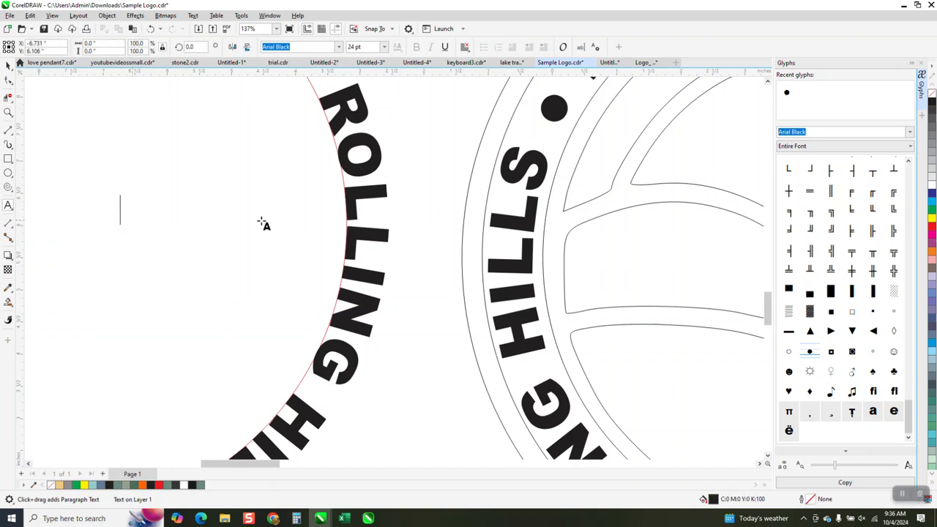
pyautogui.click(853, 393)
pyautogui.scroll(-3, 421, 296)
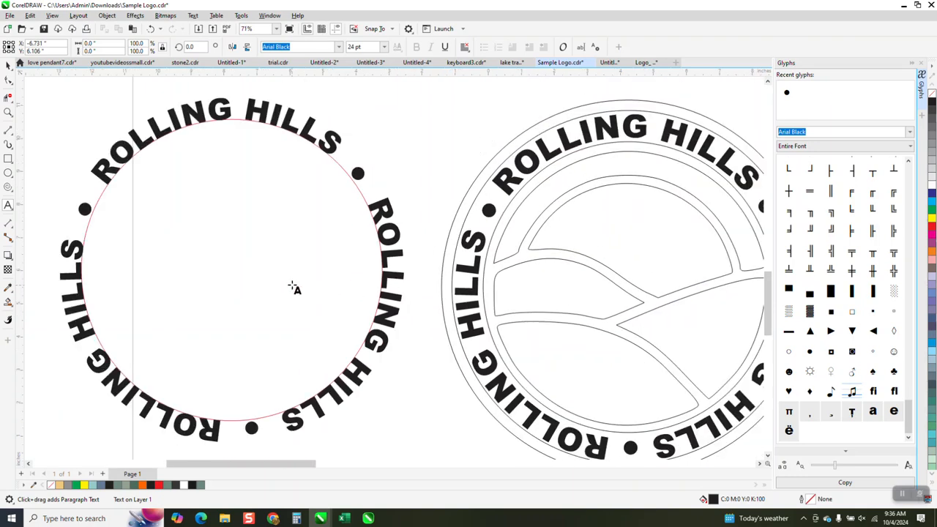
pyautogui.scroll(-2, 289, 270)
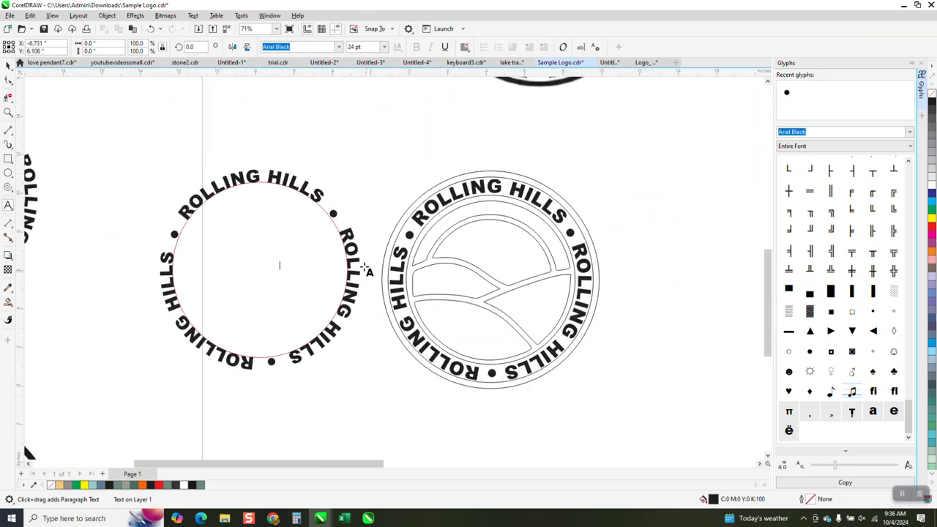
pyautogui.click(8, 65)
# Insert the beamed music note glyph beside the outlined logo and enlarge it to about 5.0 by 6.7 inches
pyautogui.click(8, 205)
pyautogui.click(596, 165)
pyautogui.doubleClick(853, 394)
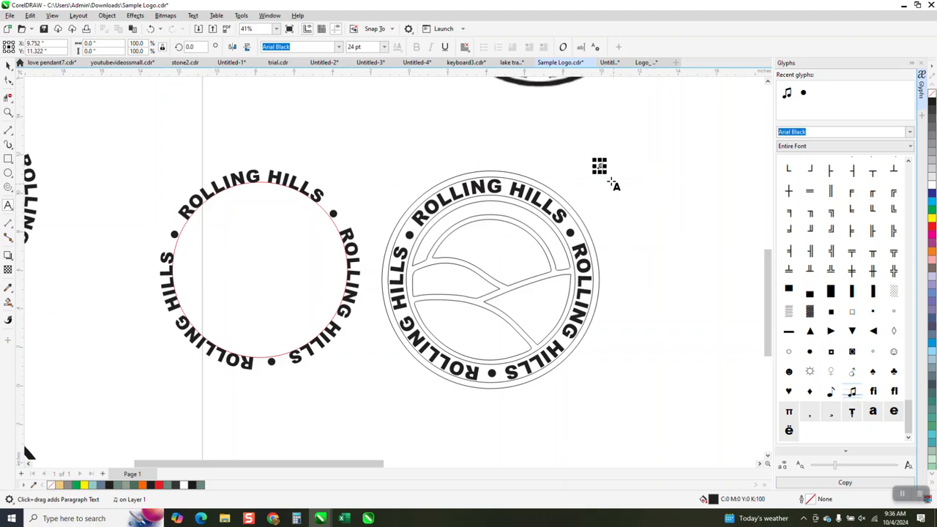
pyautogui.moveTo(599, 168); pyautogui.dragTo(760, 287)
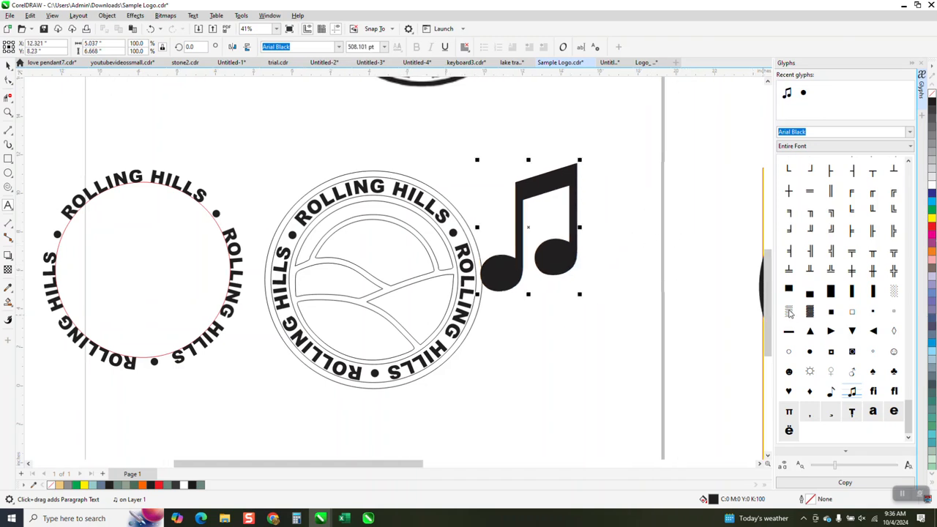
# Add the medium shade, dark shade and Cyrillic Й glyphs after the music note in the same text
pyautogui.doubleClick(789, 313)
pyautogui.doubleClick(810, 312)
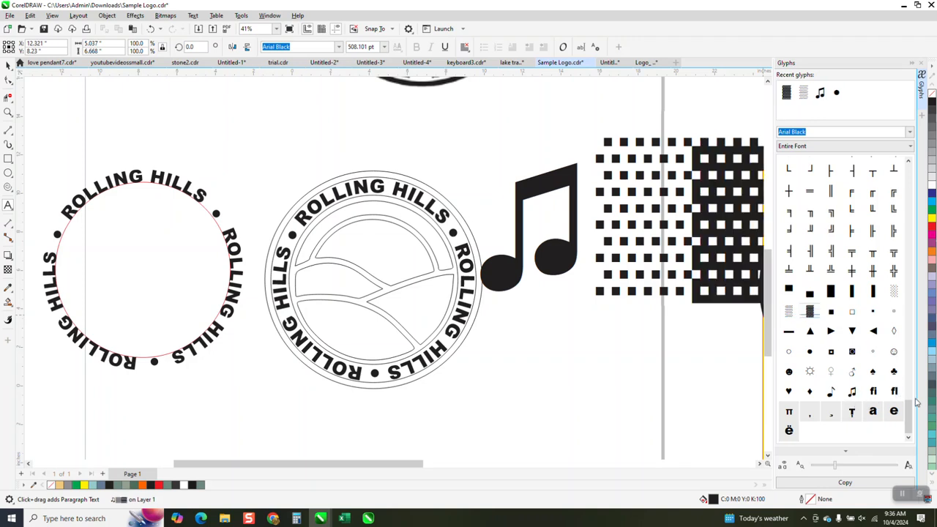
pyautogui.moveTo(908, 425); pyautogui.dragTo(897, 327)
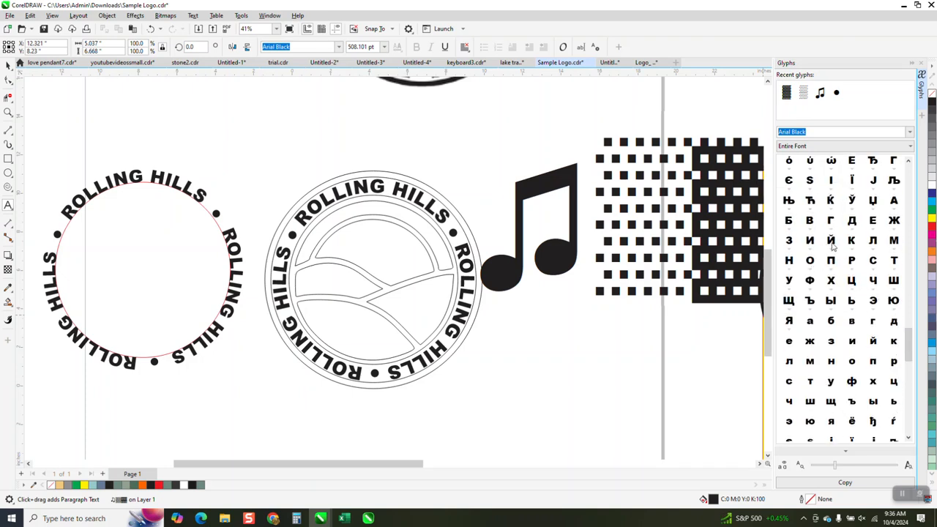
pyautogui.doubleClick(833, 246)
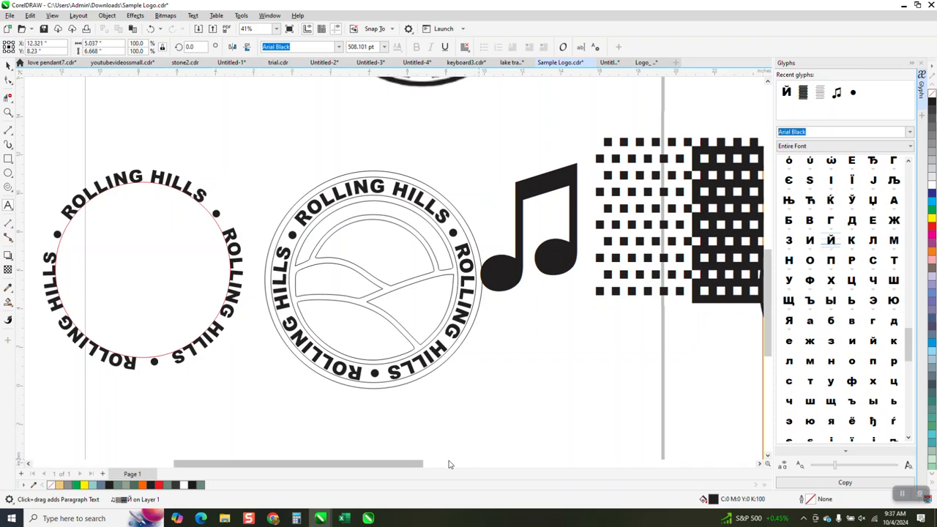
pyautogui.moveTo(424, 464); pyautogui.dragTo(556, 437)
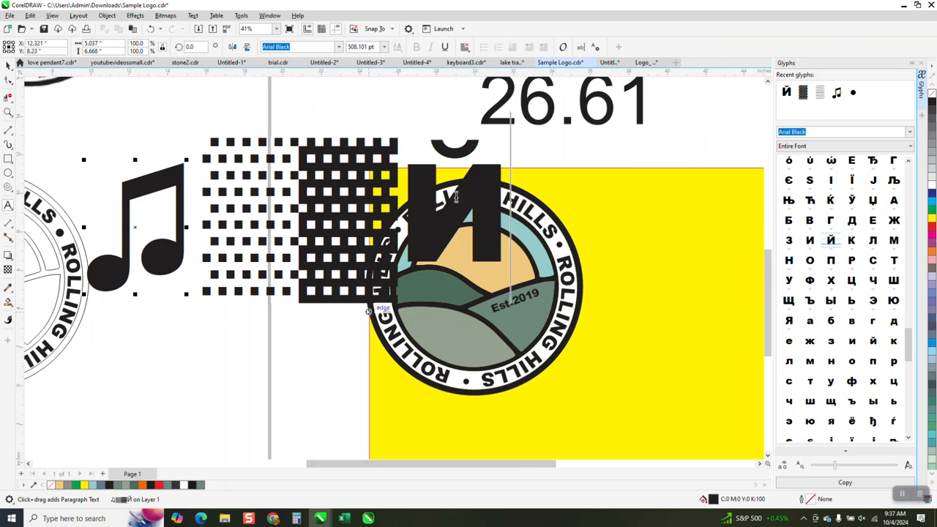
# Move the glyph text off the page, onto the colored logo and yellow rectangle beside it
pyautogui.click(8, 66)
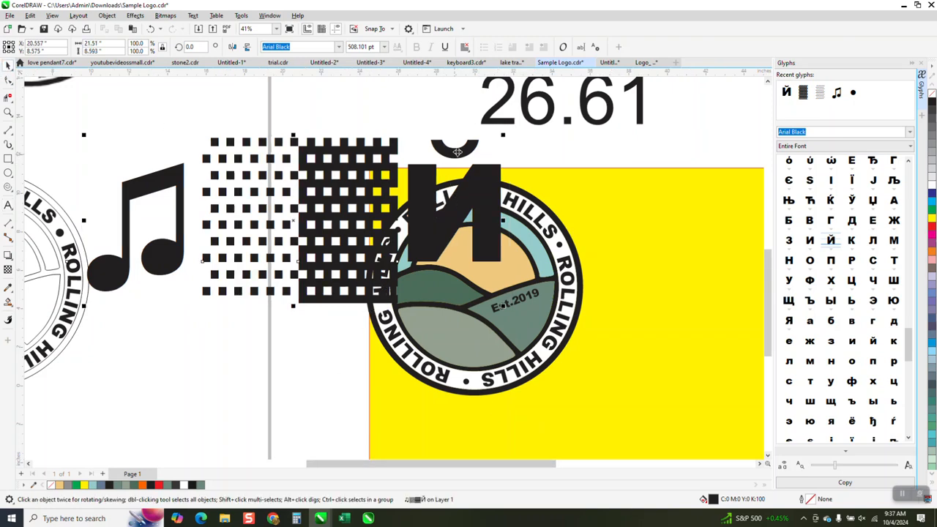
pyautogui.moveTo(490, 192); pyautogui.dragTo(604, 271)
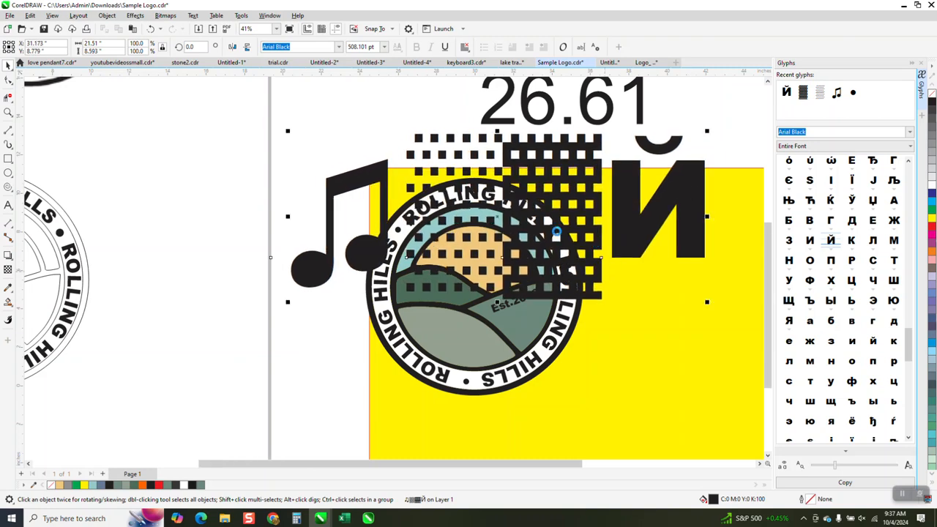
pyautogui.scroll(-2, 599, 246)
pyautogui.scroll(-1, 268, 215)
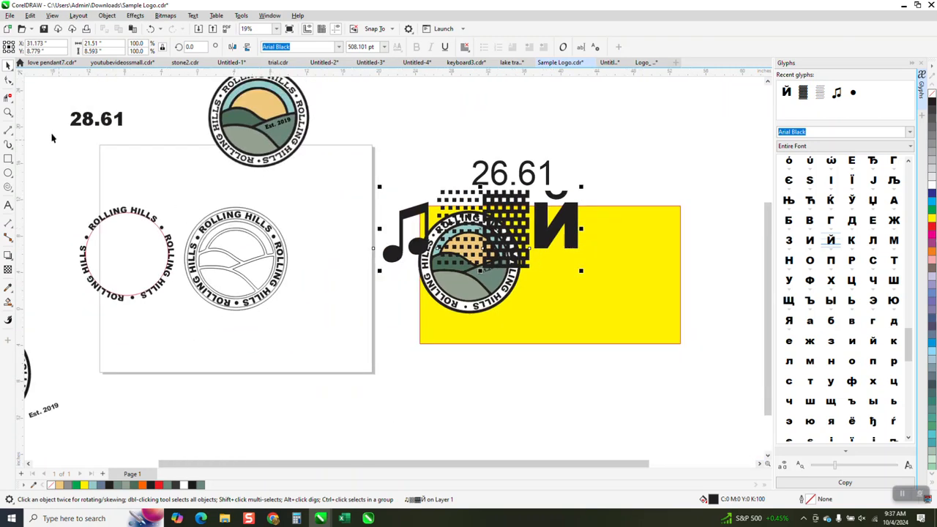
pyautogui.press('z')
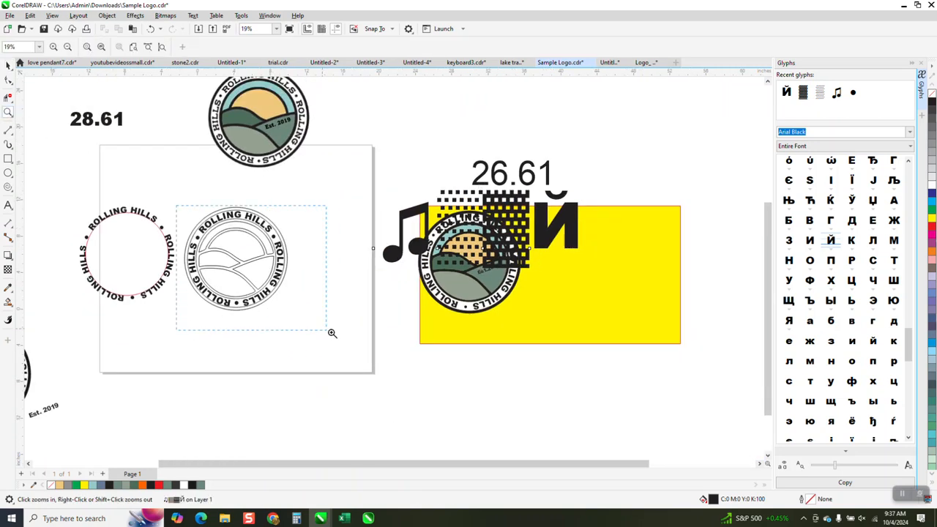